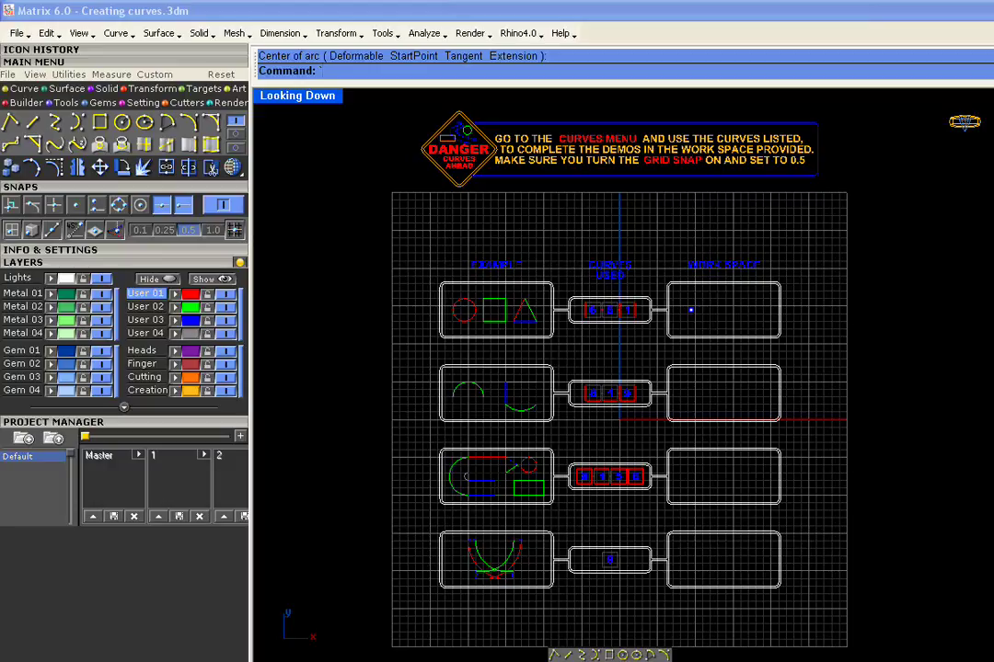
Examine the exercise sheet's instructions, example shapes, numbered curve key and empty work space boxes
right_drag(726, 420, 726, 380)
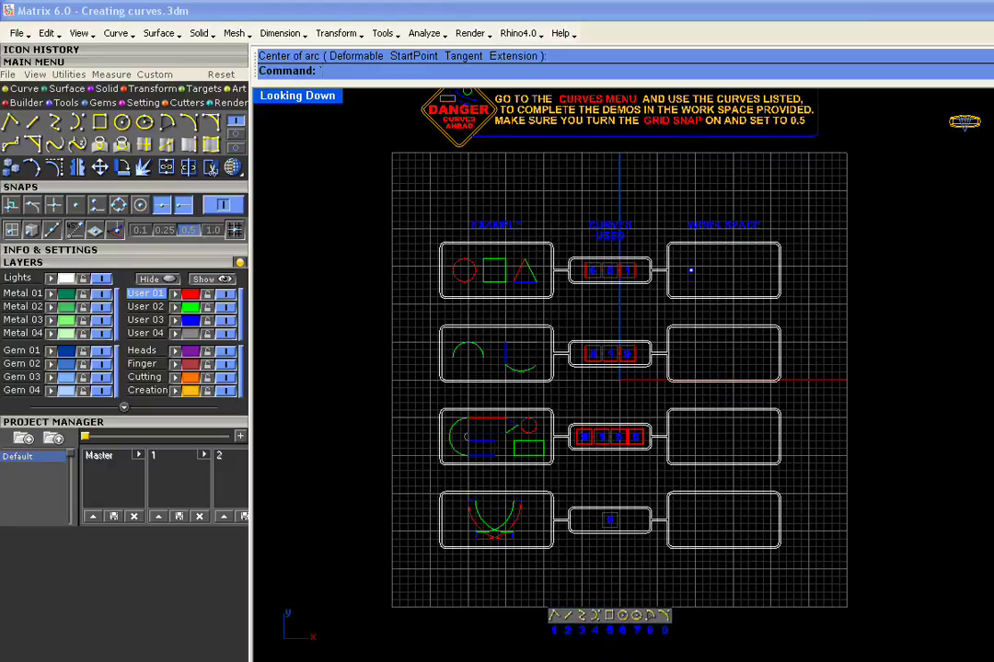
scroll(615, 305, up, 1)
scroll(616, 304, up, 1)
right_drag(617, 306, 618, 241)
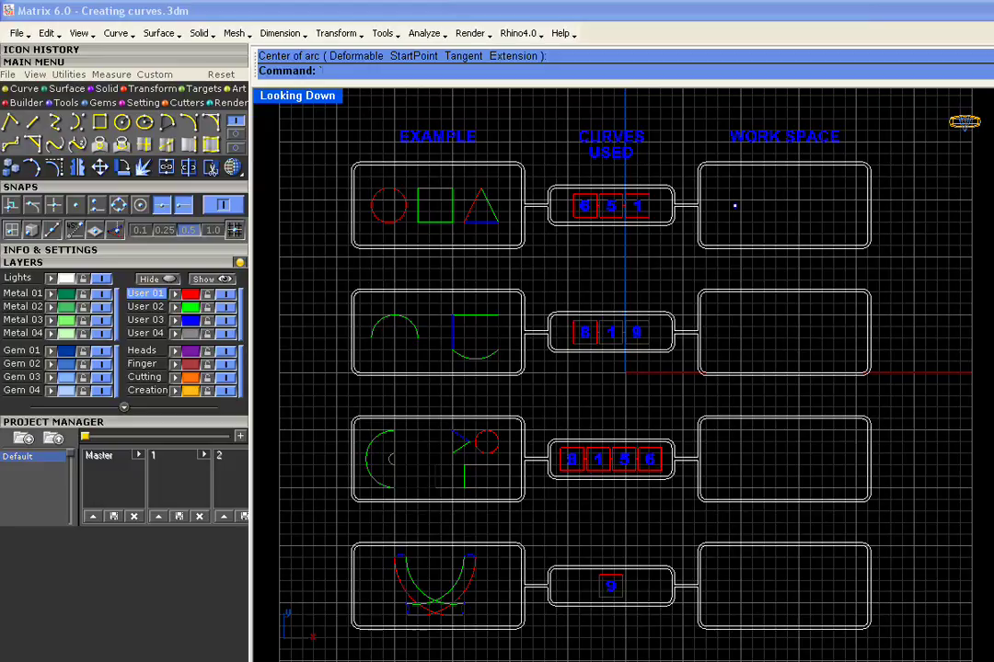
right_drag(623, 340, 626, 220)
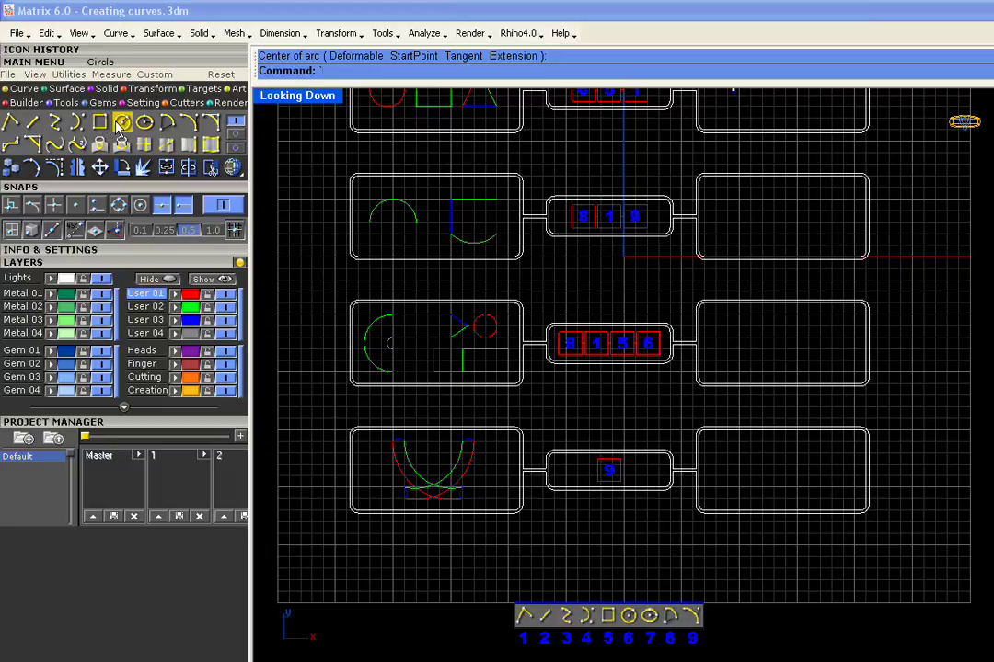
right_drag(563, 264, 581, 393)
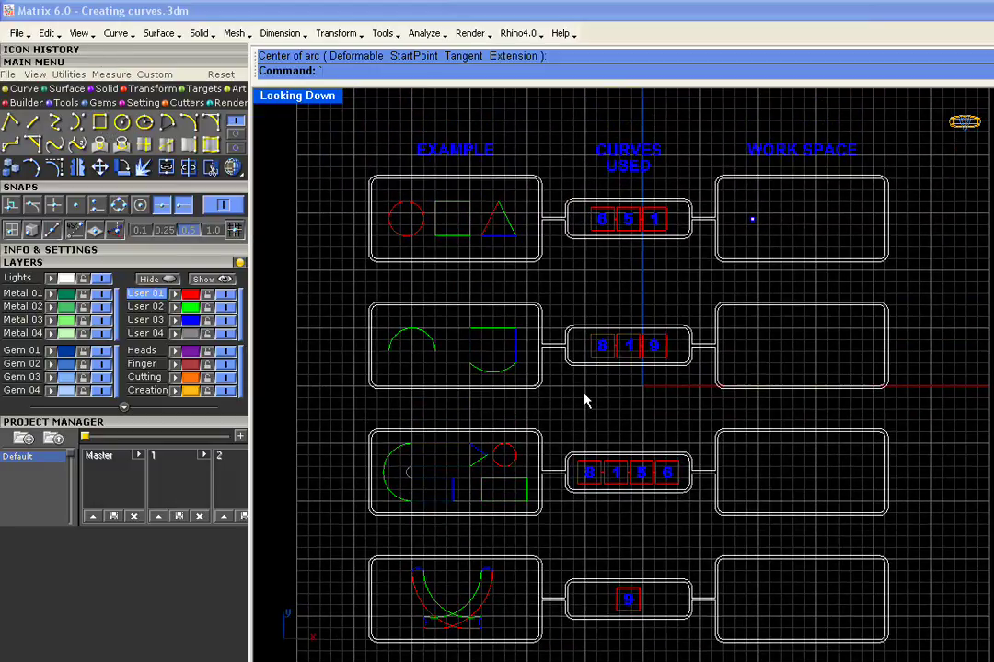
right_drag(608, 287, 590, 475)
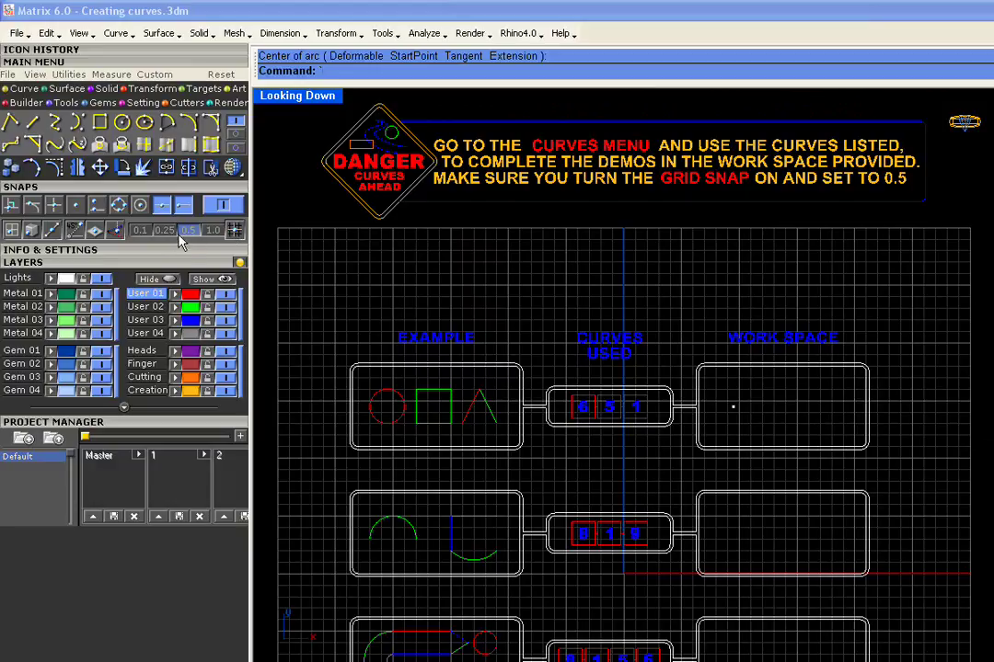
Turn on grid snap at 0.5 and enable the Point object snap
click(235, 231)
right_drag(706, 359, 714, 292)
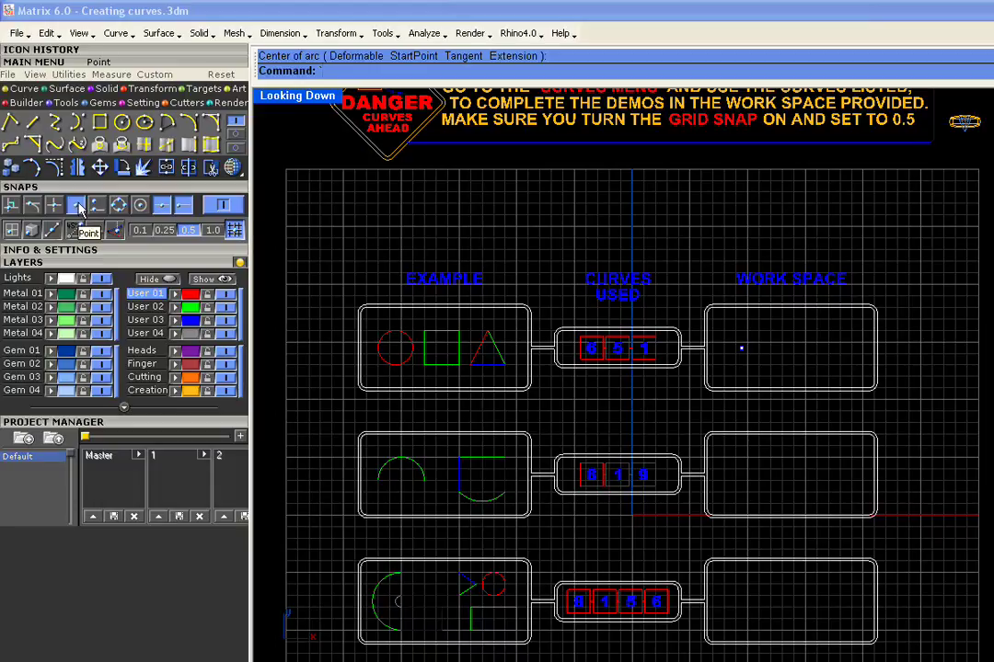
Draw a circle three grid squares in diameter on layer User 01, centred on the point in the first work space box
click(122, 125)
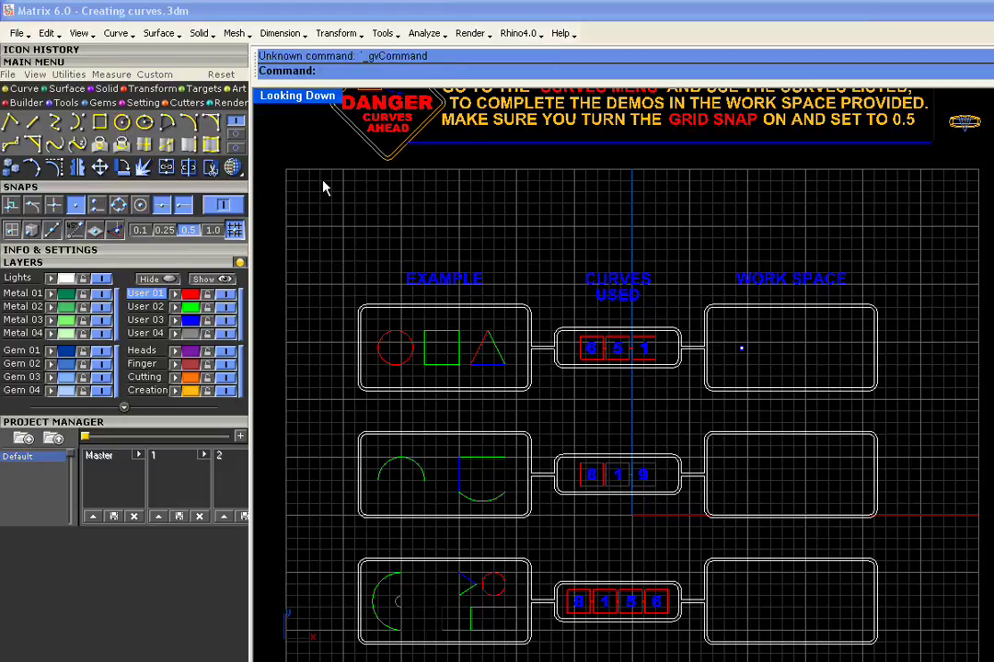
click(121, 124)
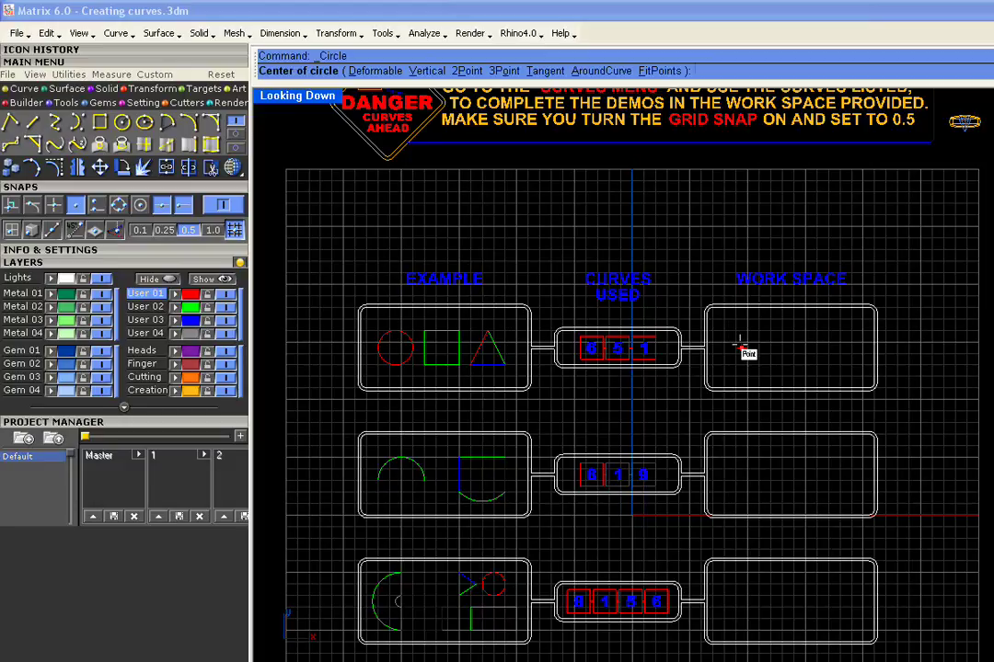
scroll(741, 348, up, 2)
right_drag(740, 347, 869, 338)
click(865, 342)
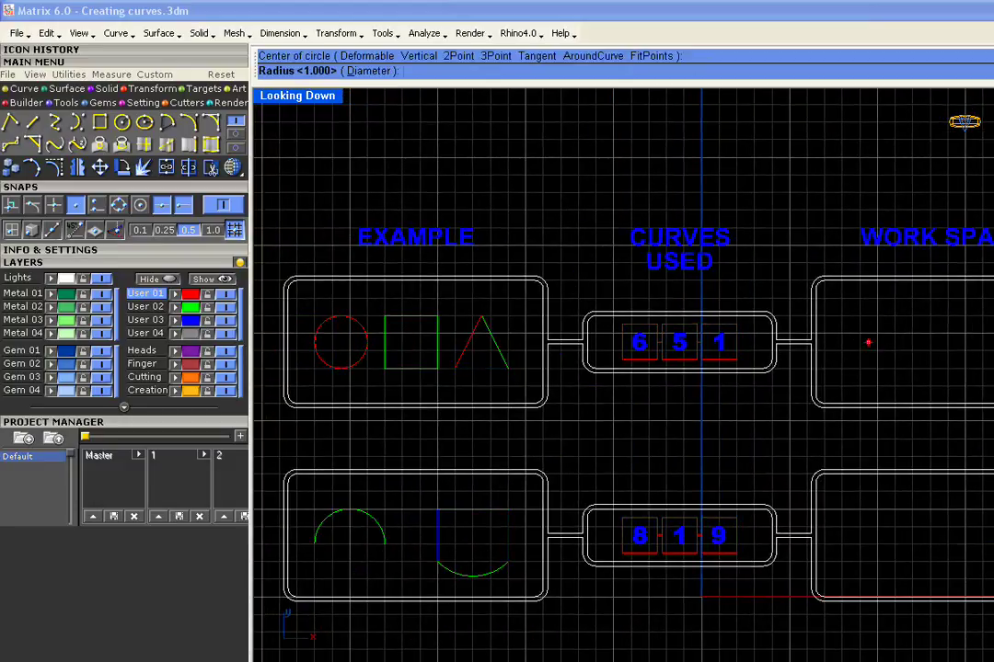
click(866, 316)
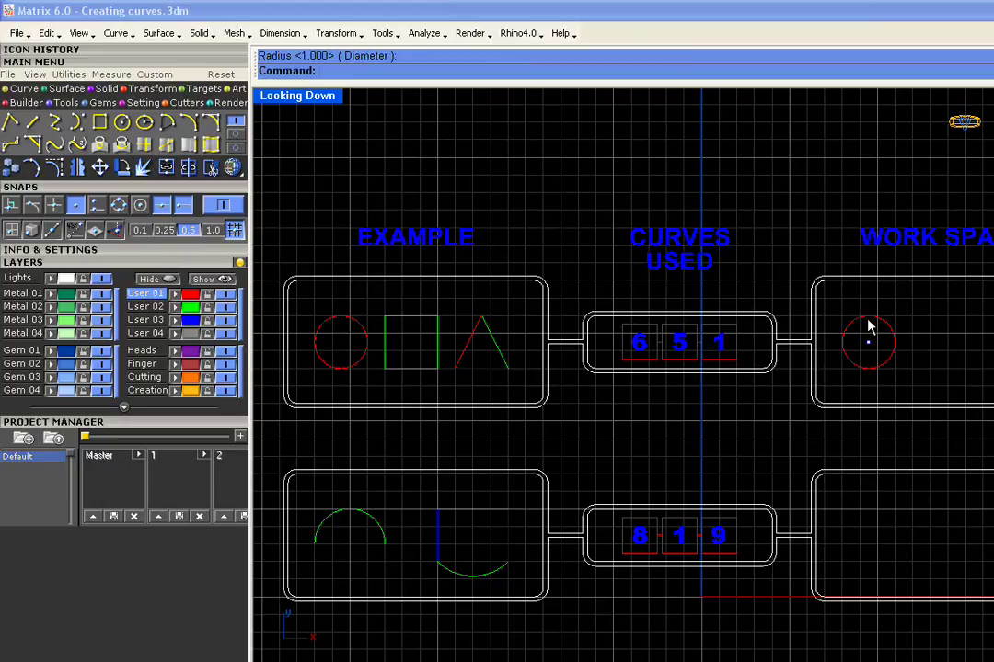
Draw a square three grid squares wide on layer User 02, beside the circle in the first work space box
right_drag(870, 319, 832, 306)
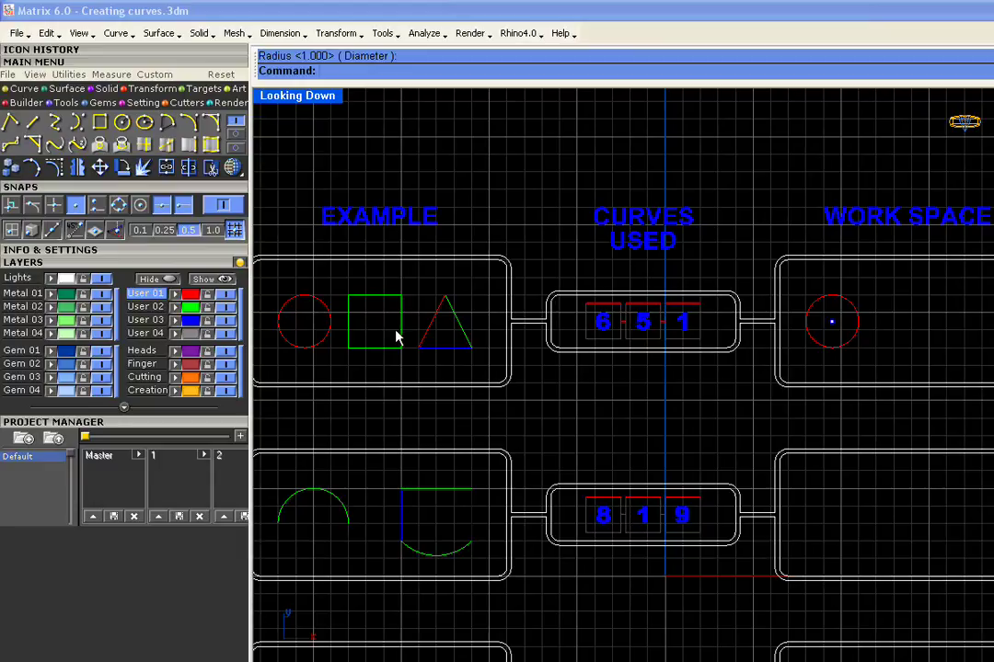
click(145, 307)
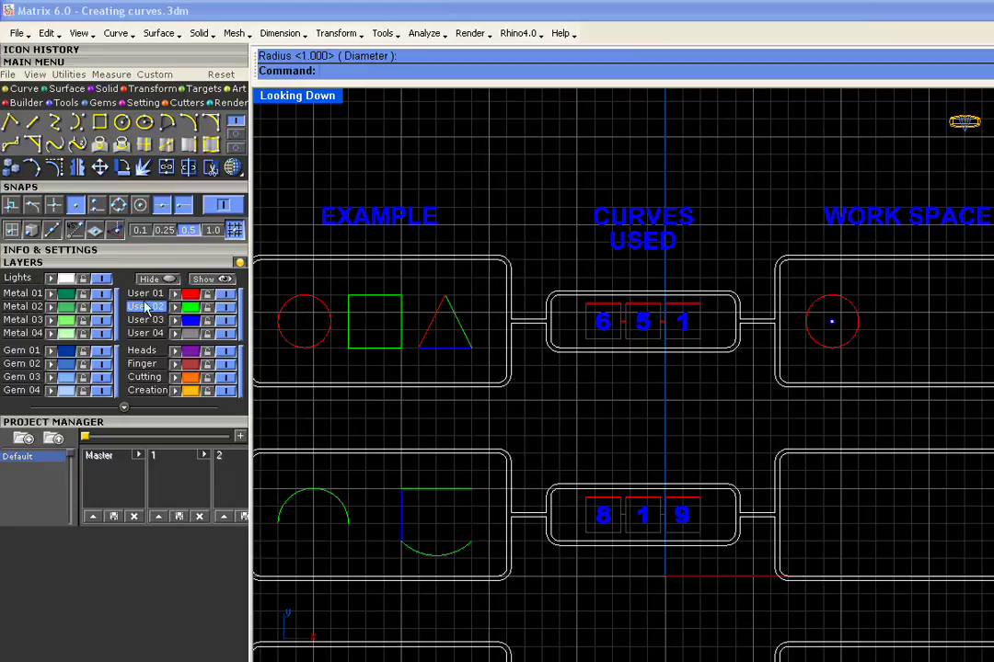
click(100, 123)
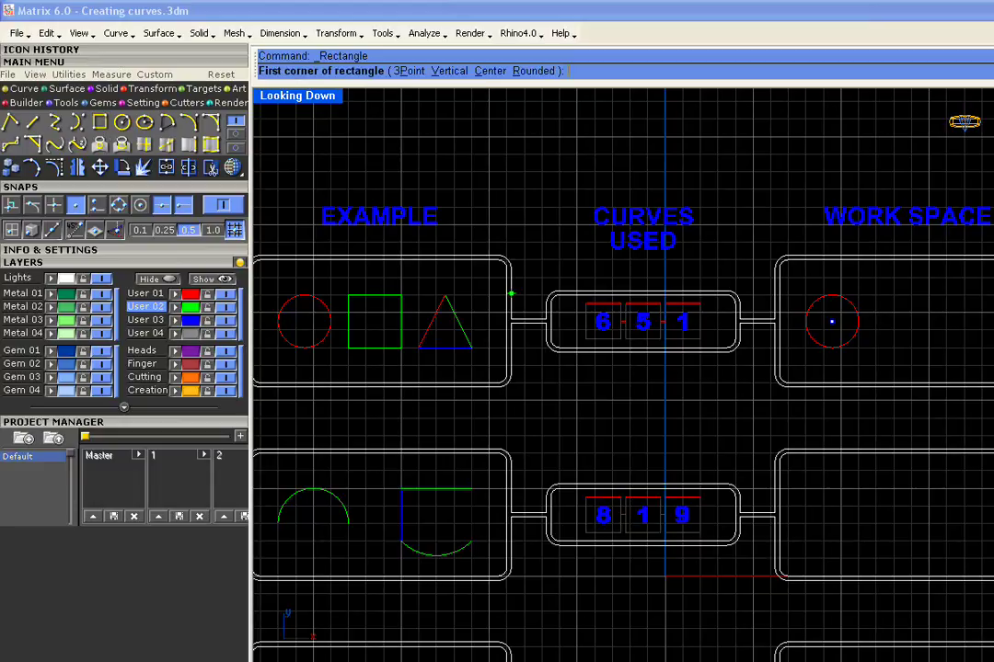
right_drag(700, 323, 638, 322)
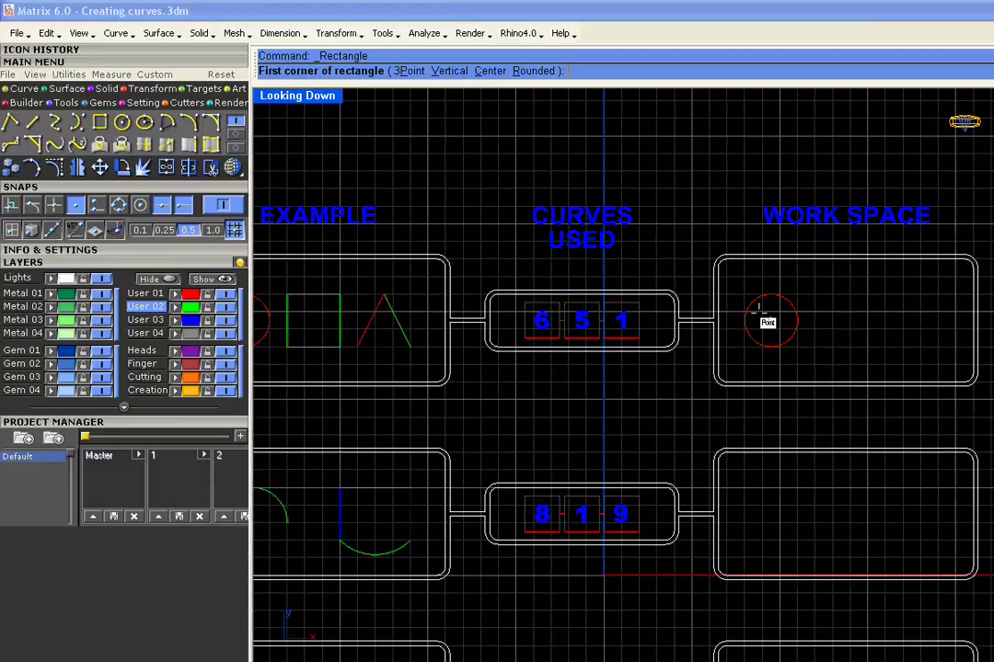
click(814, 296)
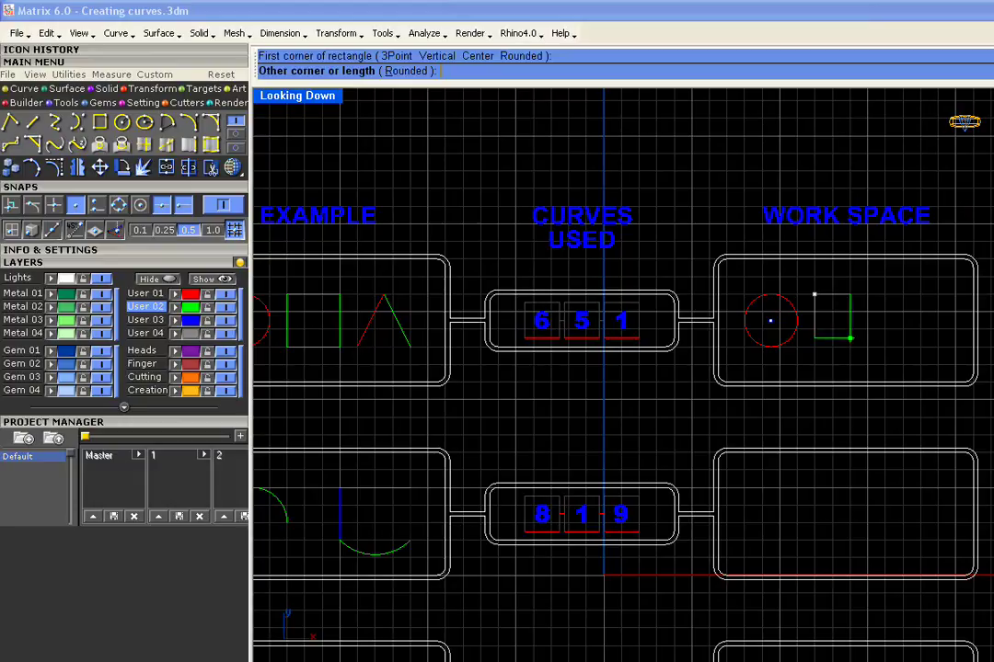
click(865, 346)
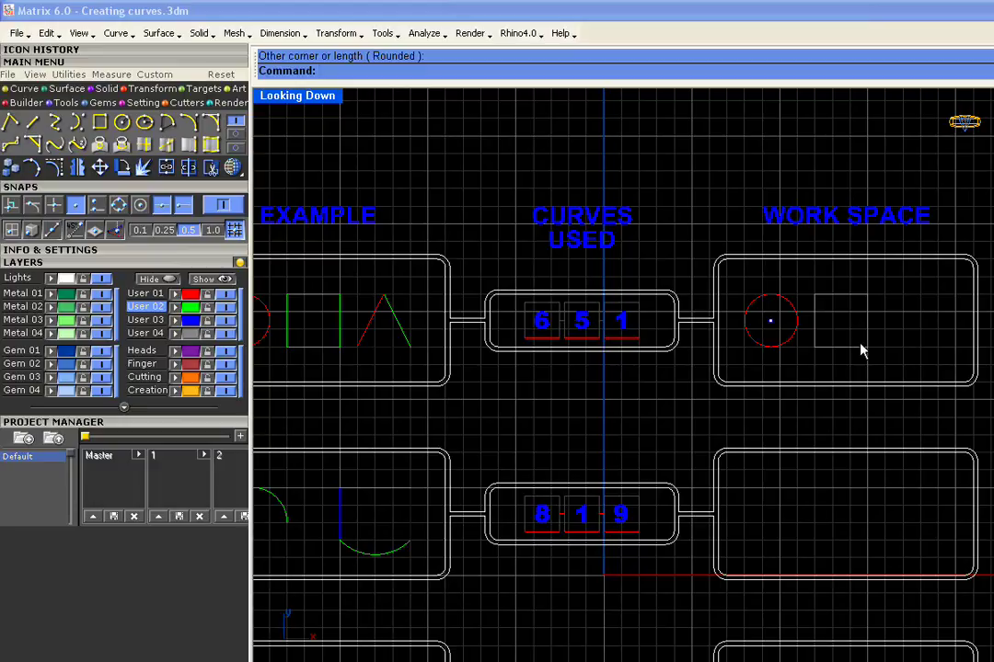
Draw the triangle's left side as a polyline on layer User 01, from the lower-left corner to the apex three grid squares higher
mouse_move(866, 309)
right_down()
mouse_move(896, 307)
mouse_move(866, 306)
right_up()
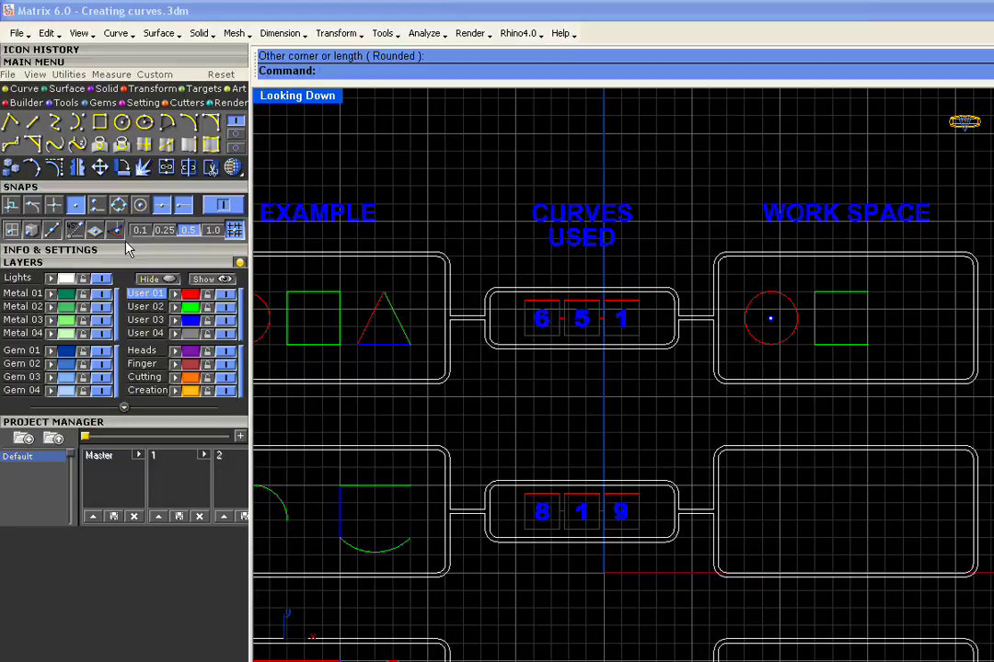
click(12, 123)
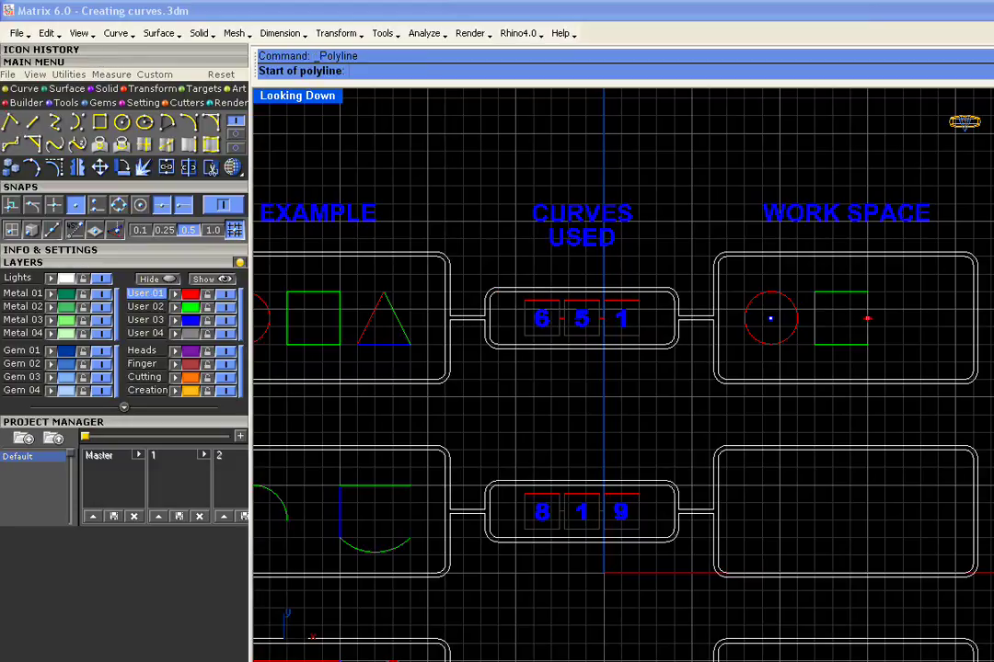
click(884, 345)
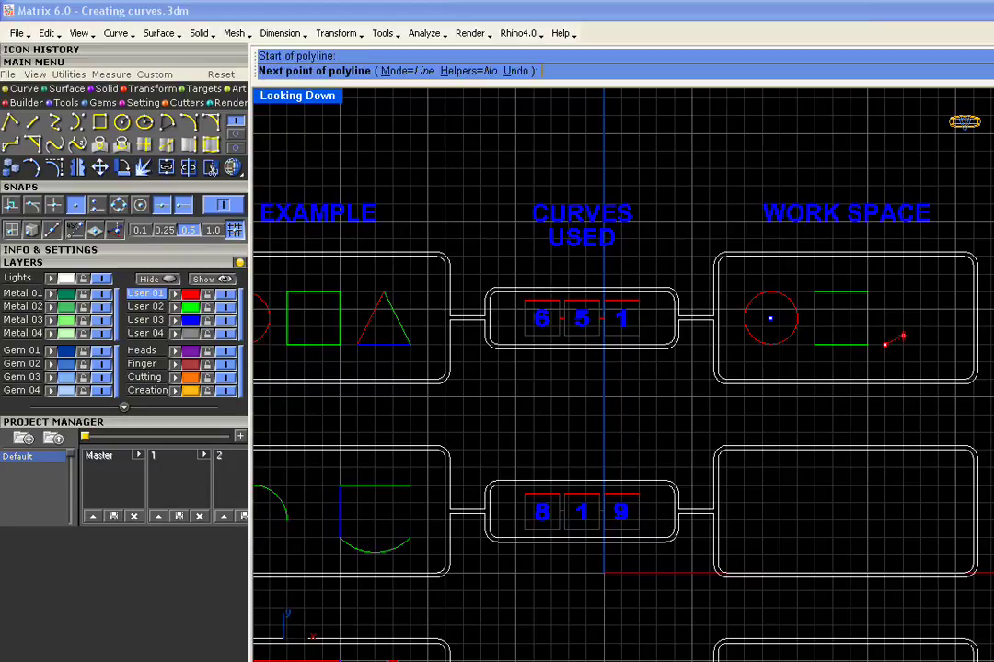
click(909, 292)
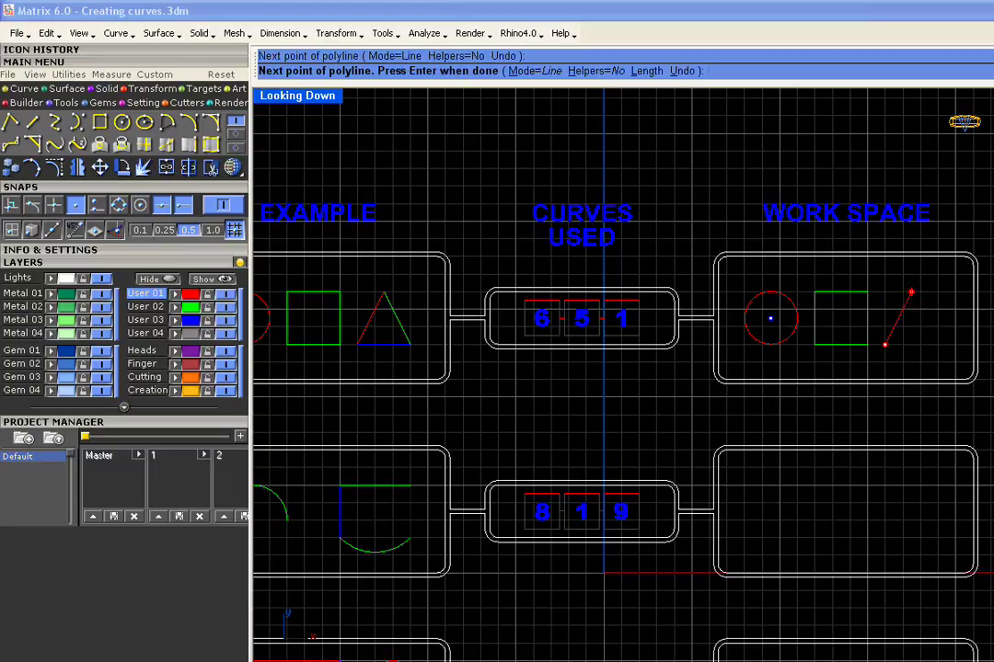
key(Return)
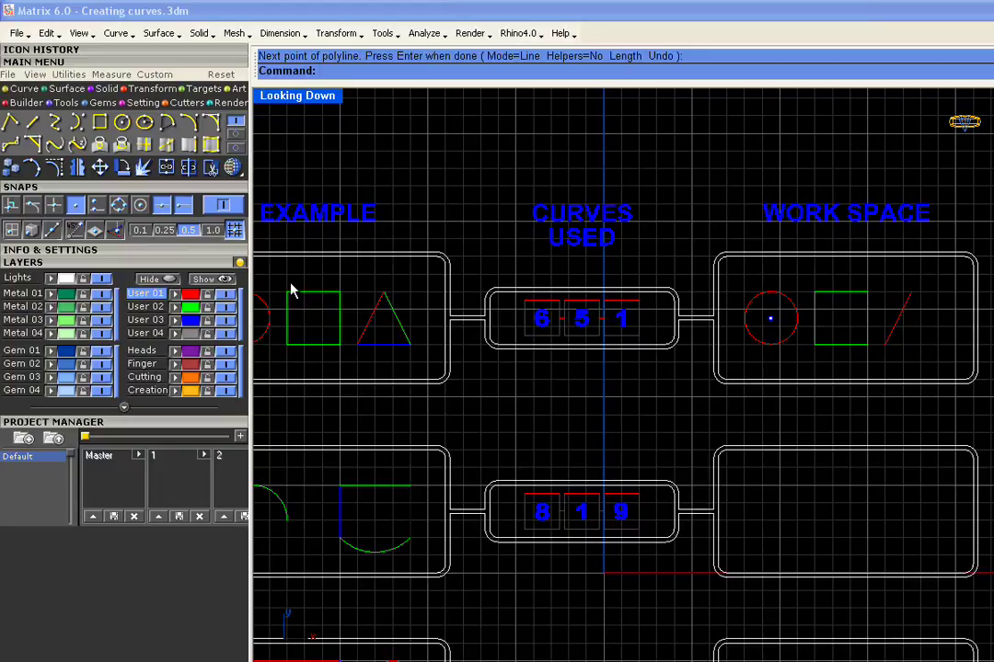
Draw the triangle's right side as a polyline on layer User 02, from the apex to the lower-right corner
click(145, 307)
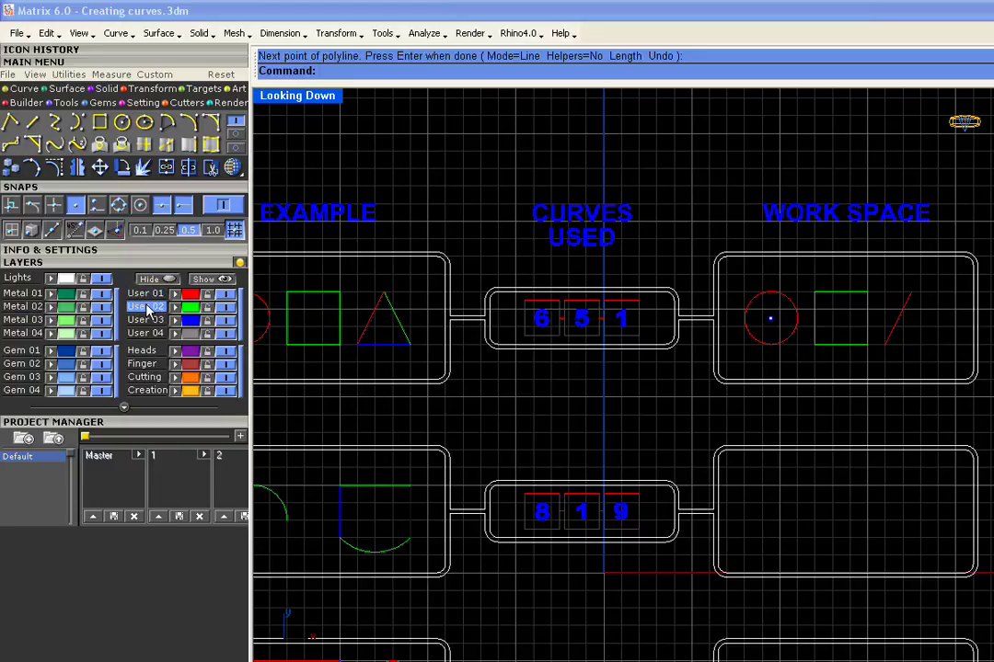
click(11, 123)
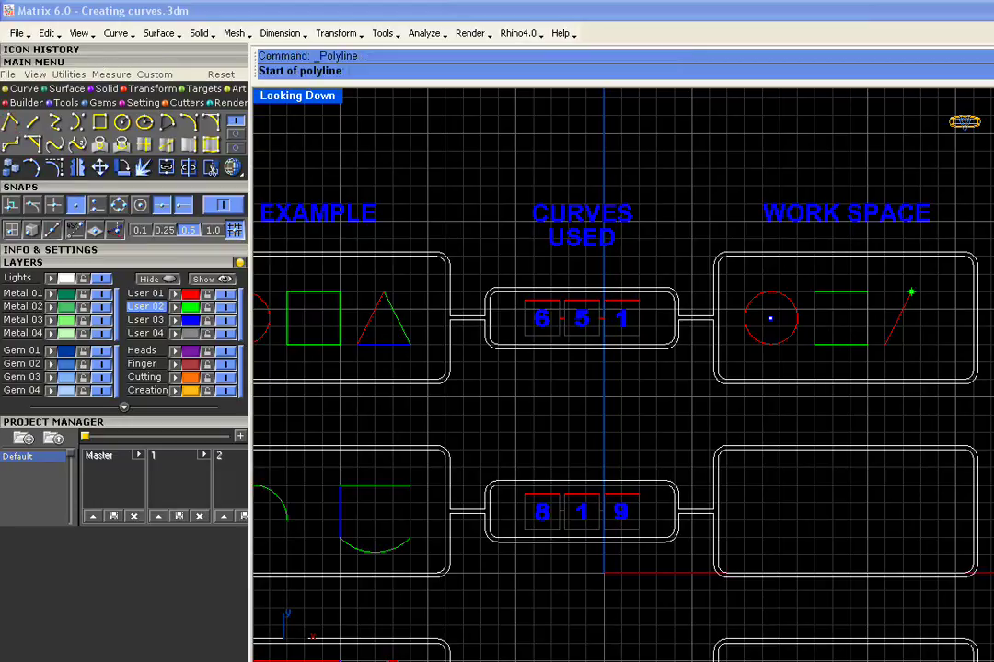
click(910, 292)
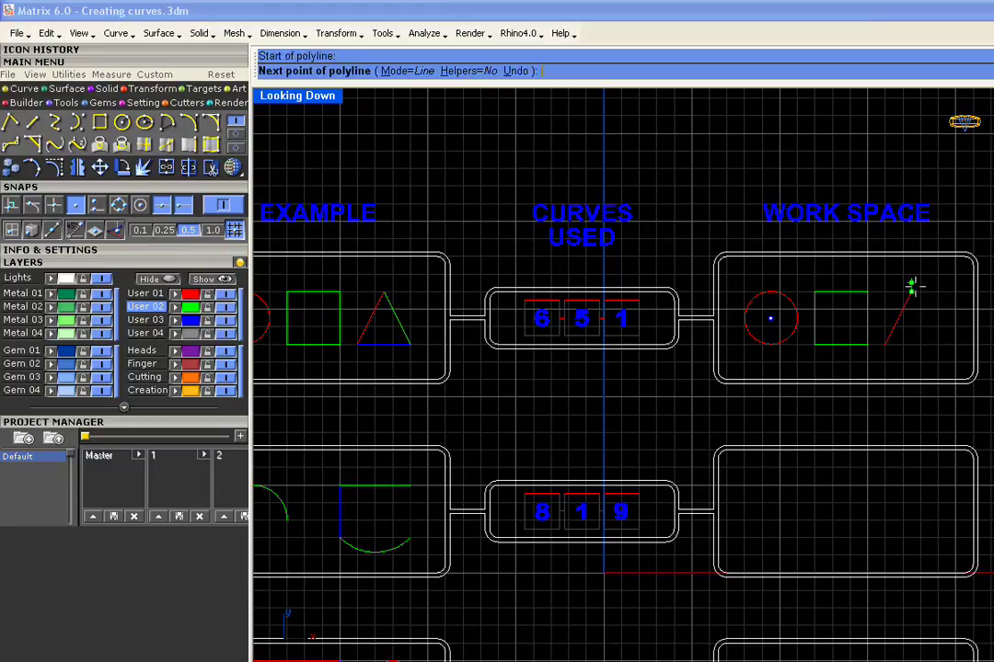
click(937, 344)
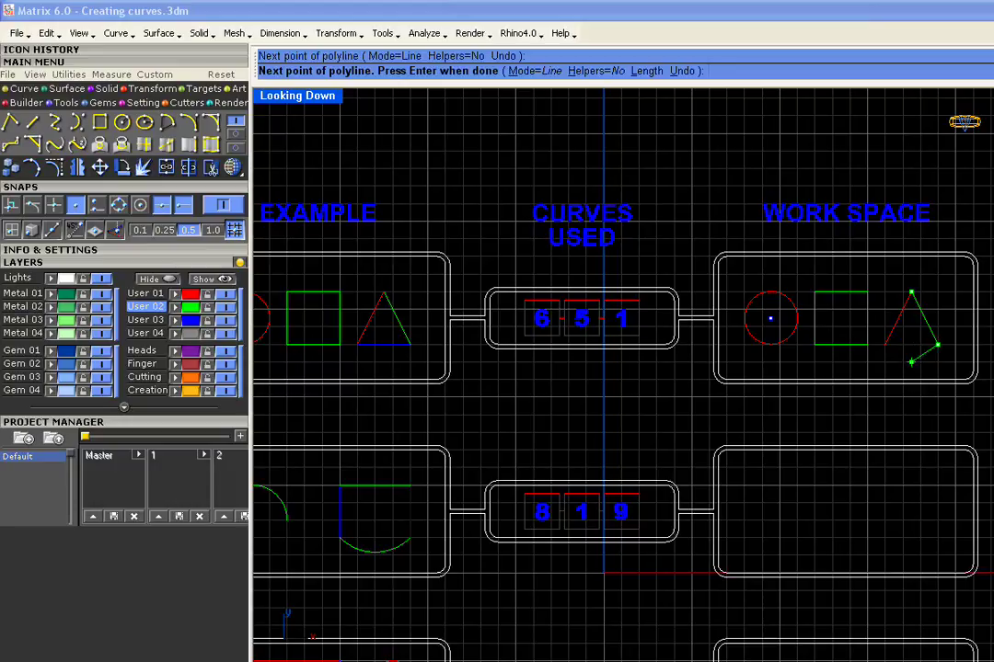
key(Return)
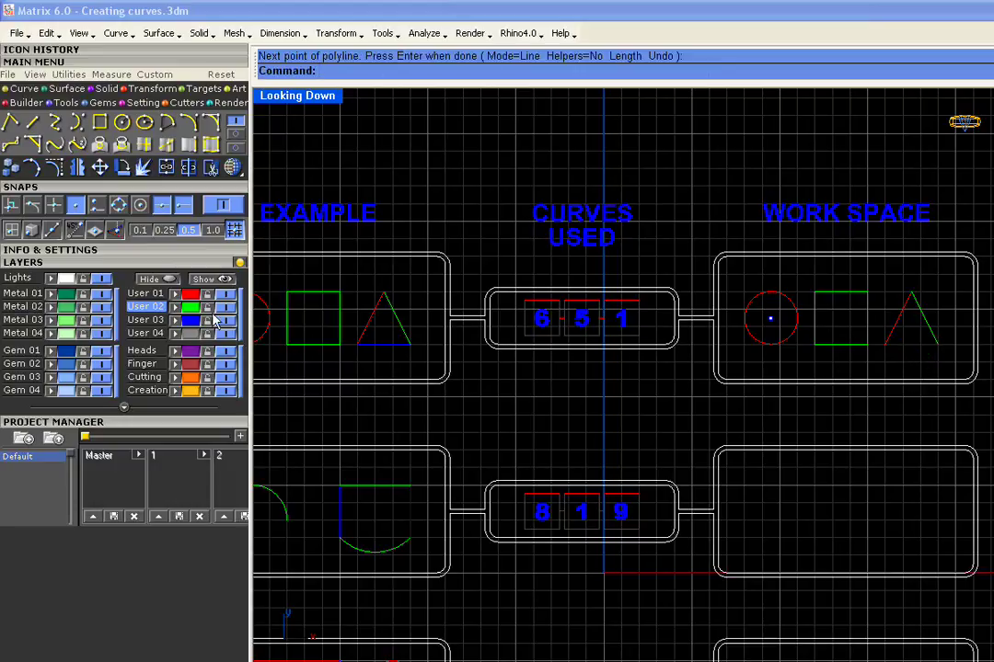
Close the triangle with a base polyline on layer User 03, from the lower-right corner to the lower-left corner
click(181, 320)
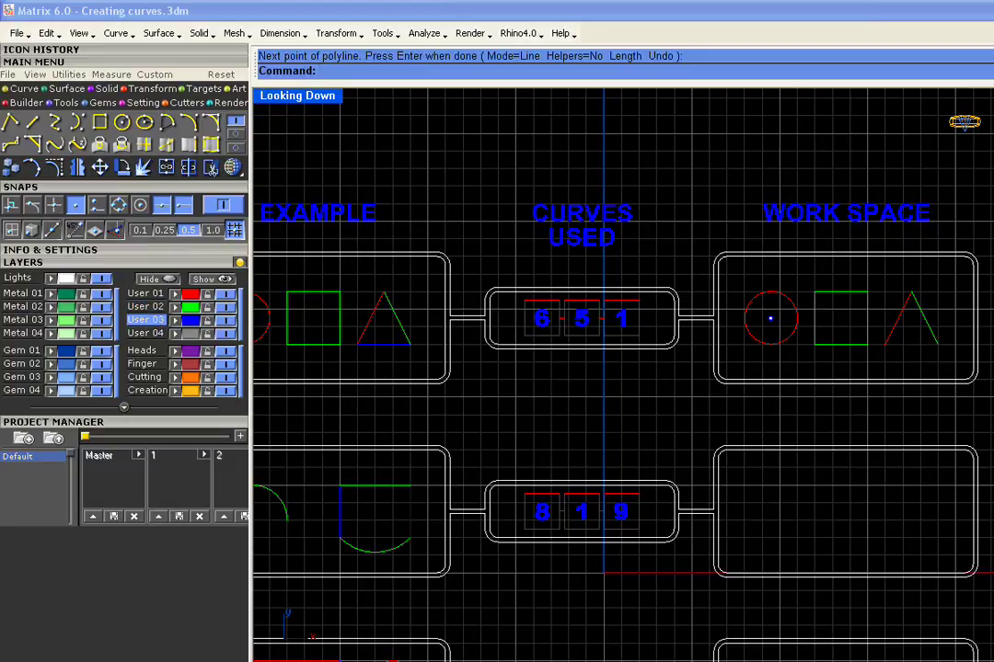
right_click(549, 354)
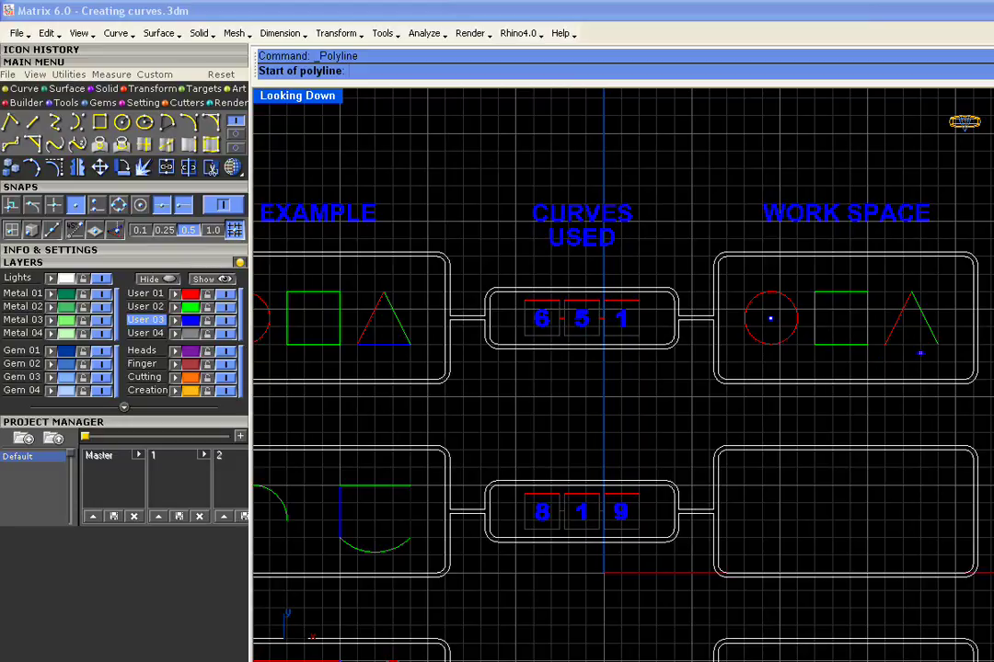
click(935, 346)
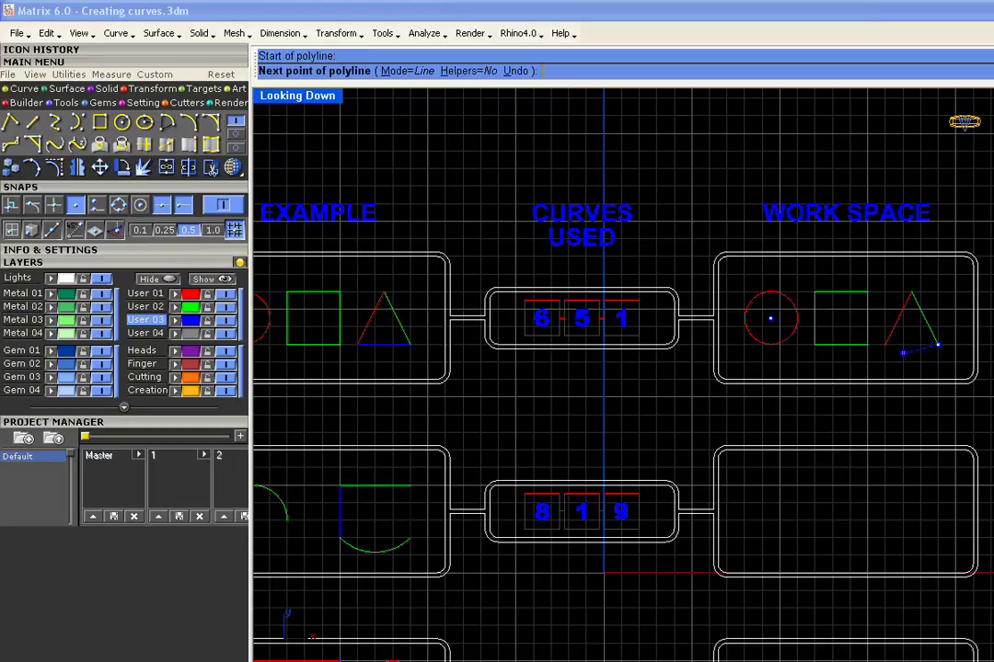
click(885, 346)
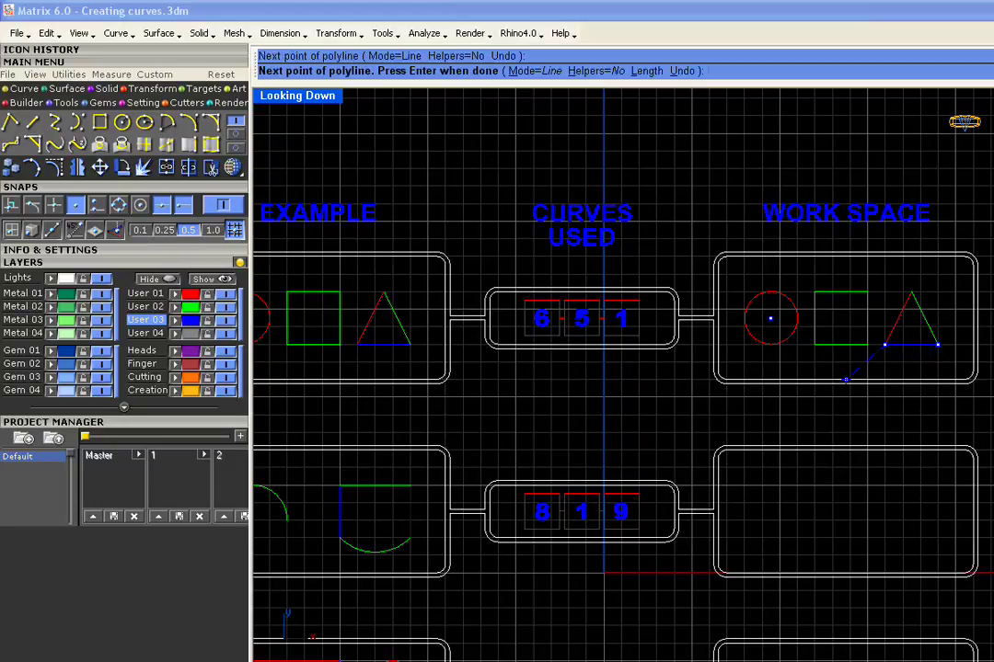
key(Return)
Draw an upper semicircular arc on layer User 02 in the second work space box, with a radius of two grid squares
right_drag(763, 436, 796, 209)
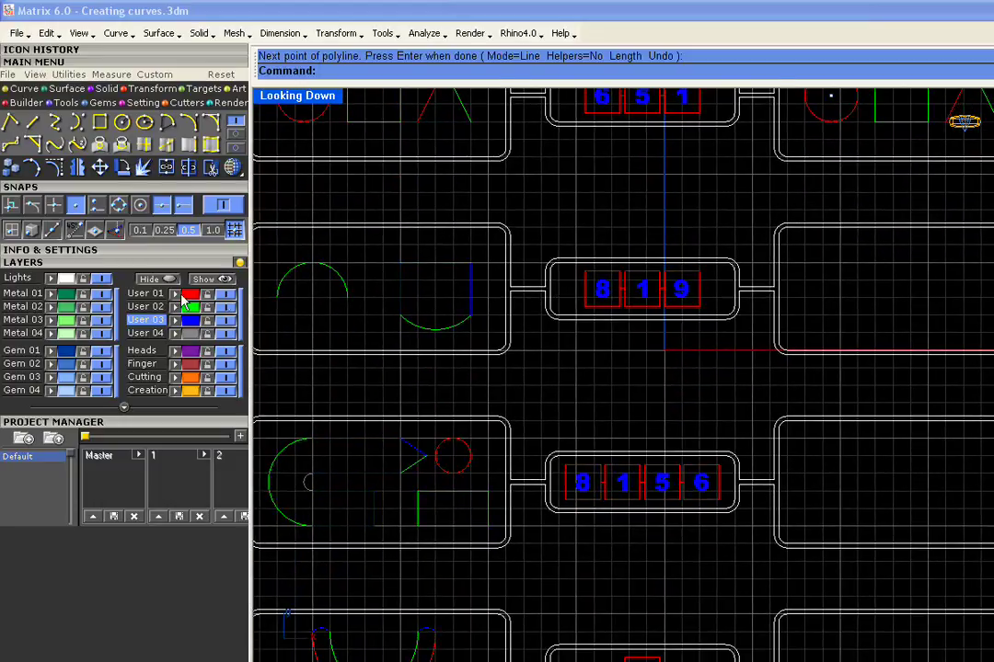
click(149, 307)
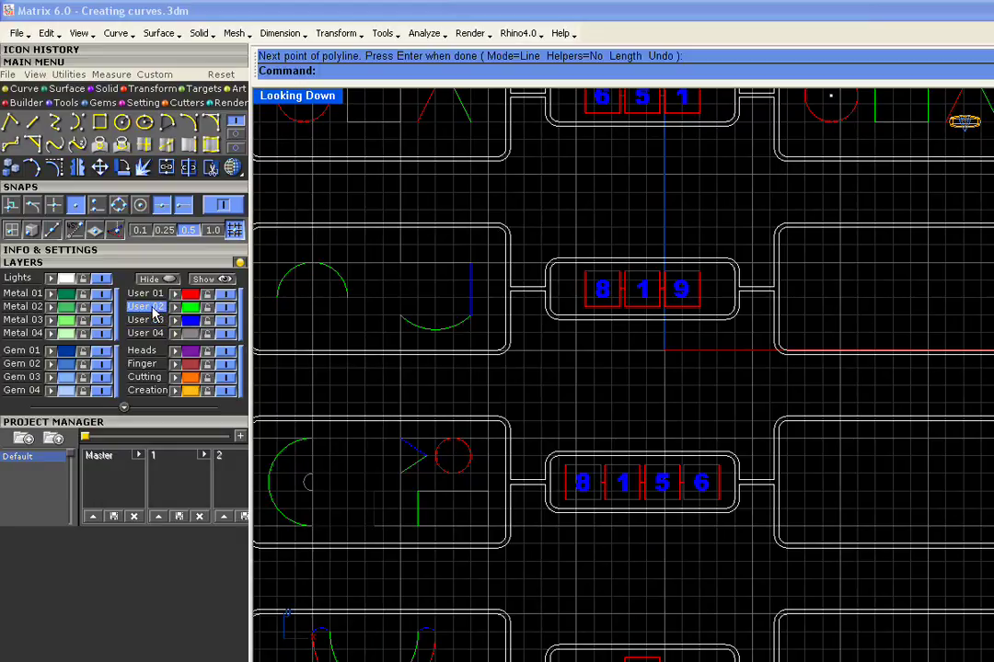
click(167, 121)
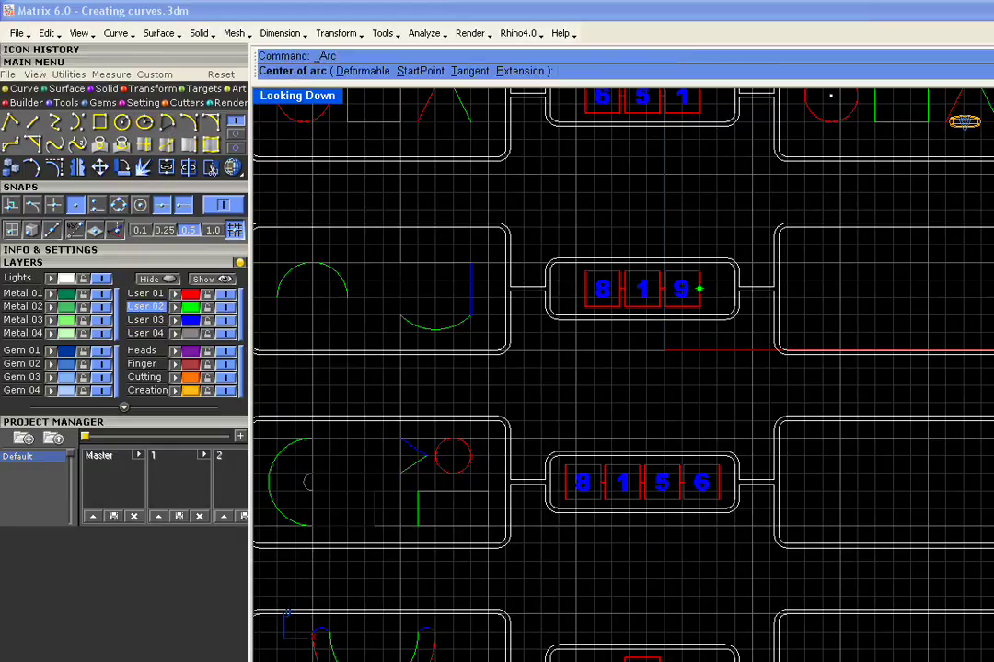
click(839, 298)
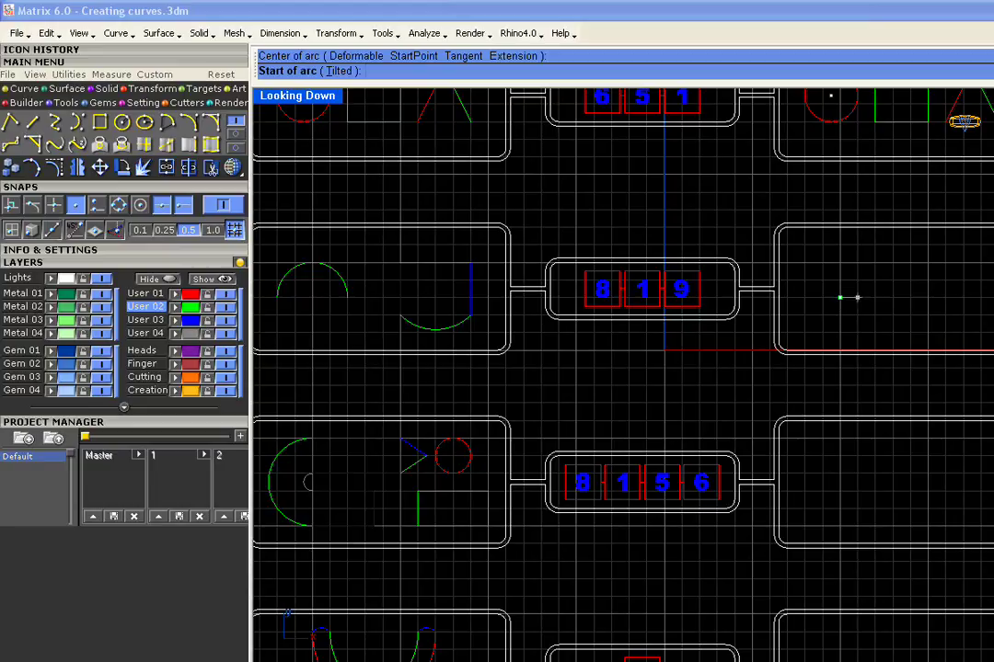
click(873, 298)
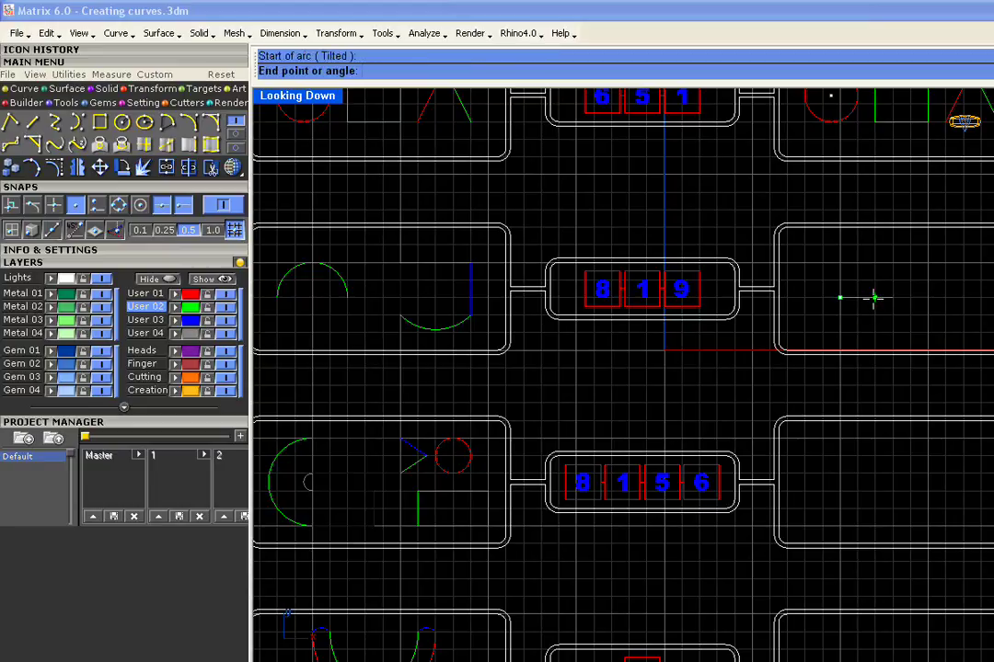
click(806, 297)
Draw a horizontal polyline four grid squares long on layer User 02, beside the semicircle and level with its top
right_drag(822, 323, 789, 317)
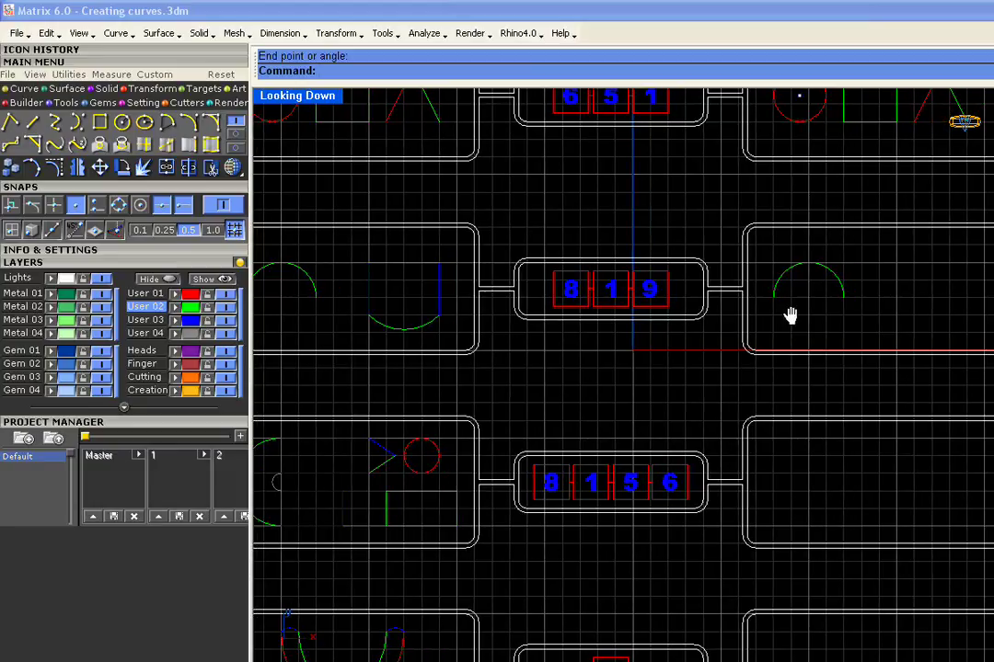
click(11, 122)
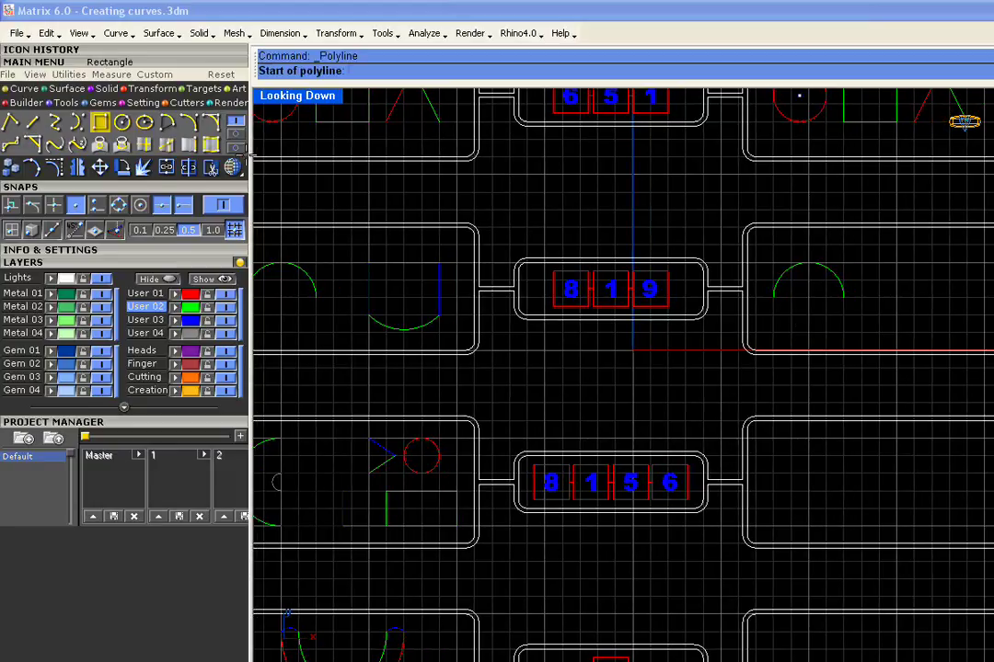
click(896, 265)
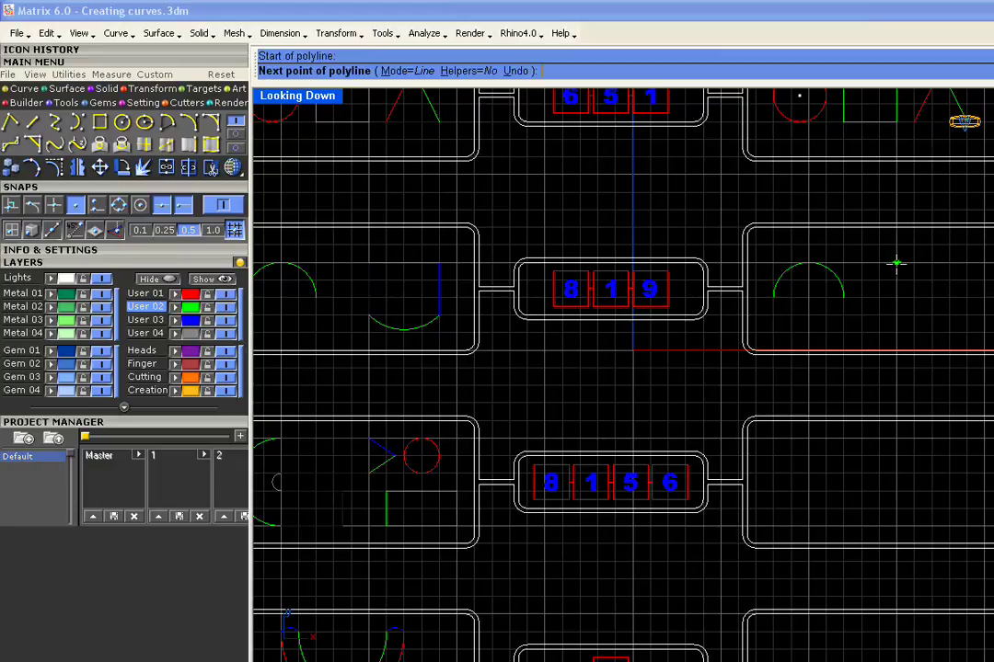
click(965, 264)
right_click(955, 287)
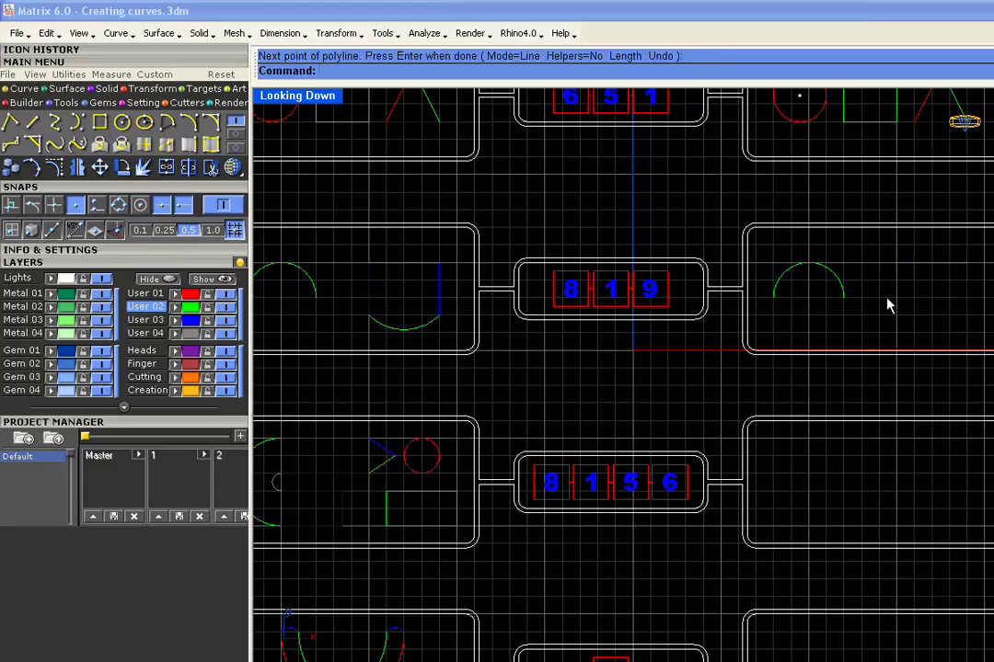
Draw the shape's left side as a polyline on layer User 03, three grid squares down from the top line's left end
click(146, 320)
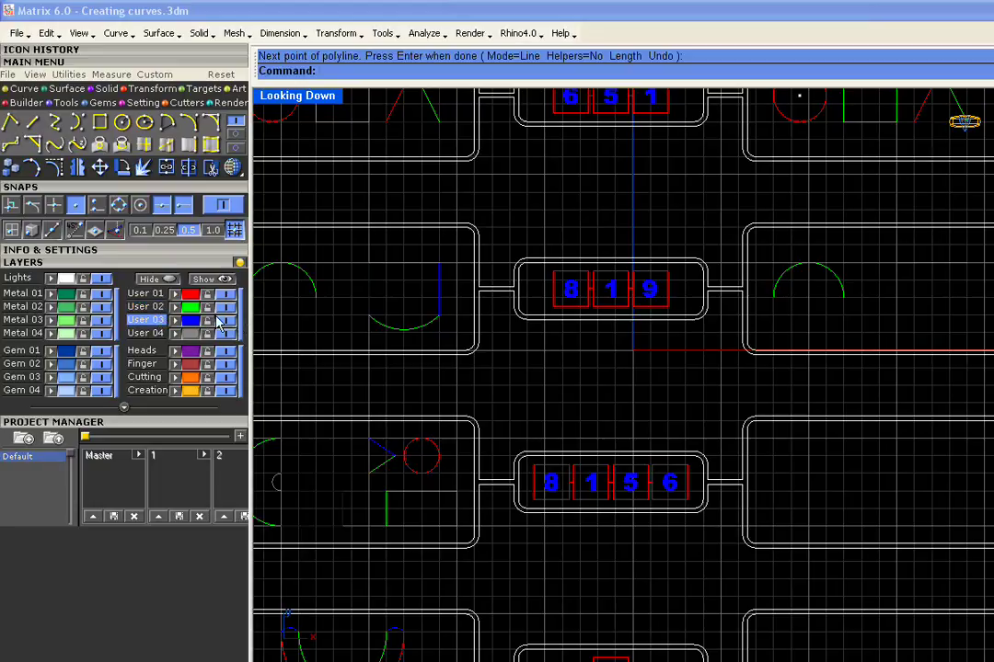
right_click(633, 333)
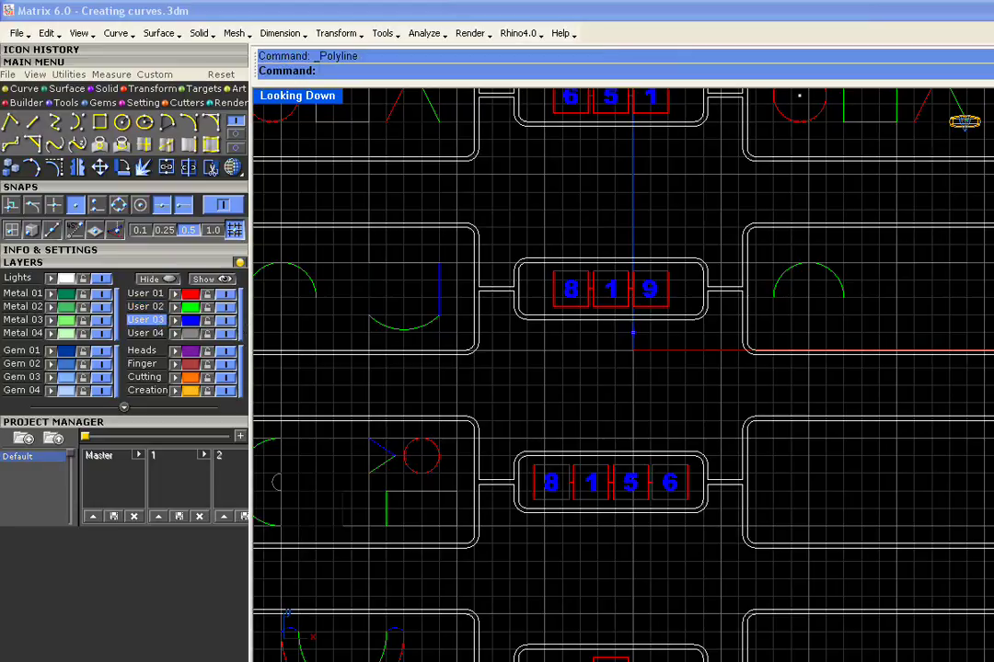
click(897, 265)
click(897, 315)
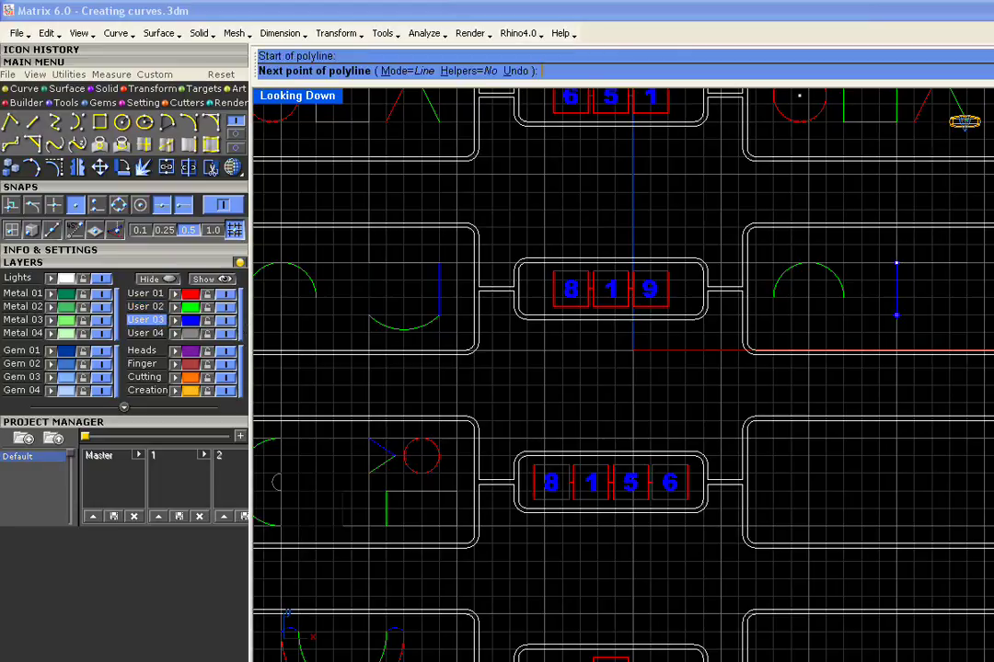
click(897, 314)
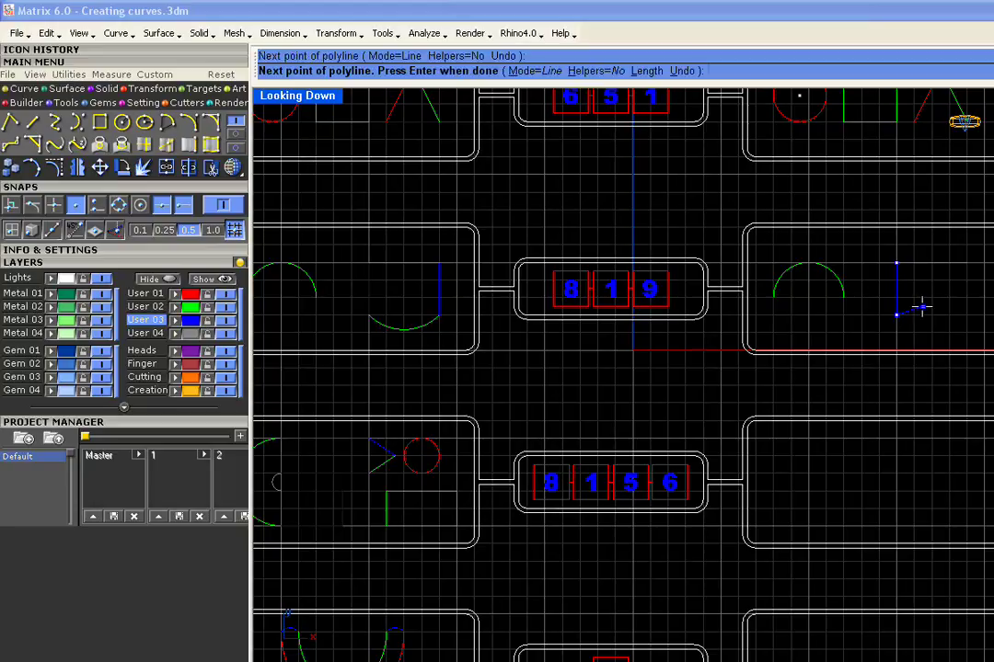
key(Return)
Draw the matching right side as a polyline on layer User 03, three grid squares down from the top line's right end
key(Return)
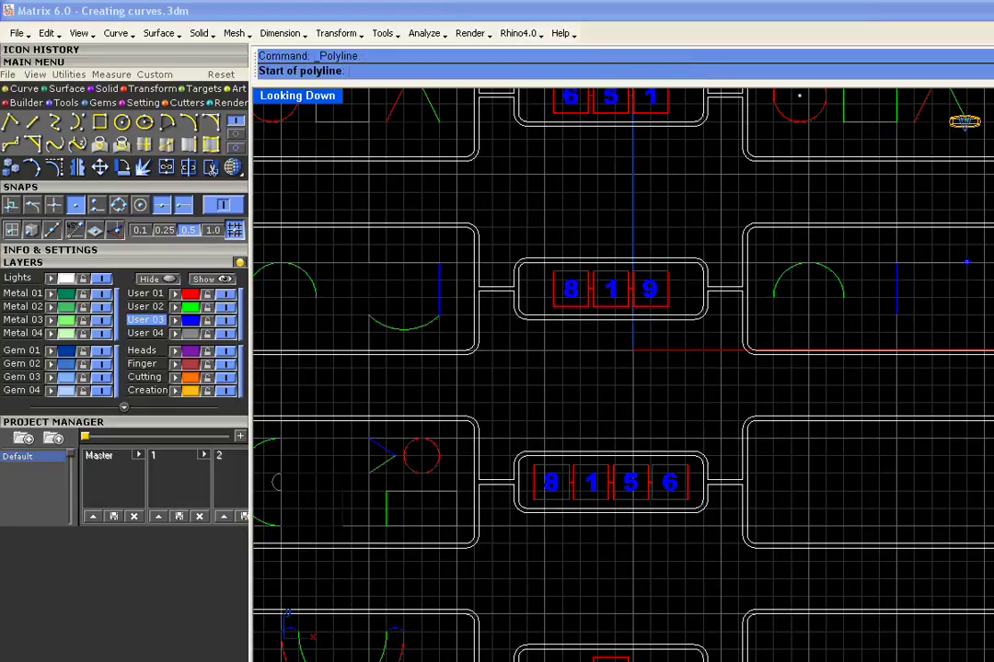
click(966, 263)
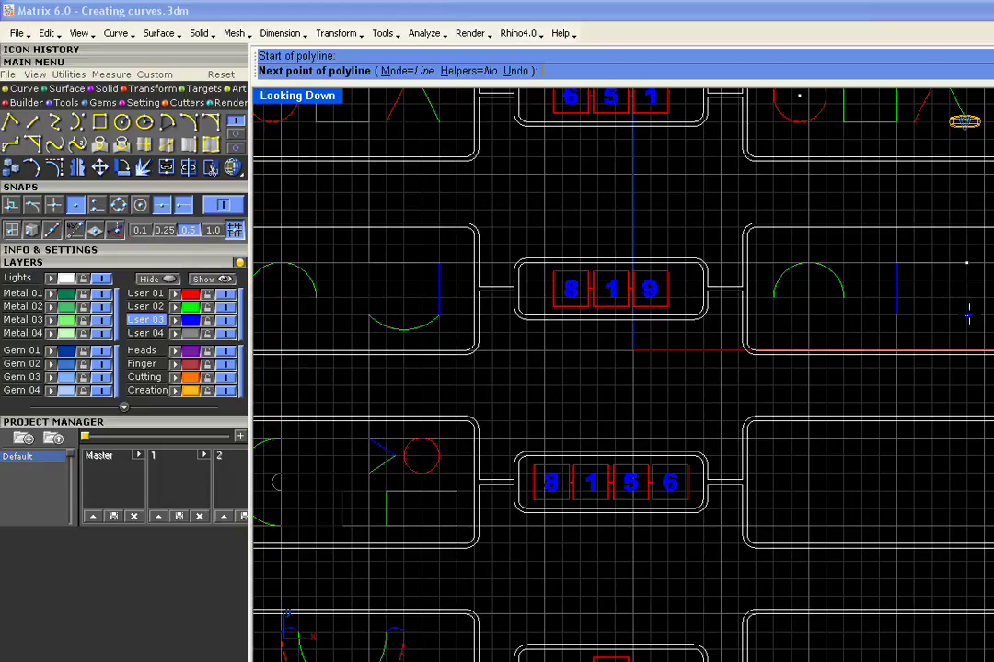
click(968, 315)
key(Return)
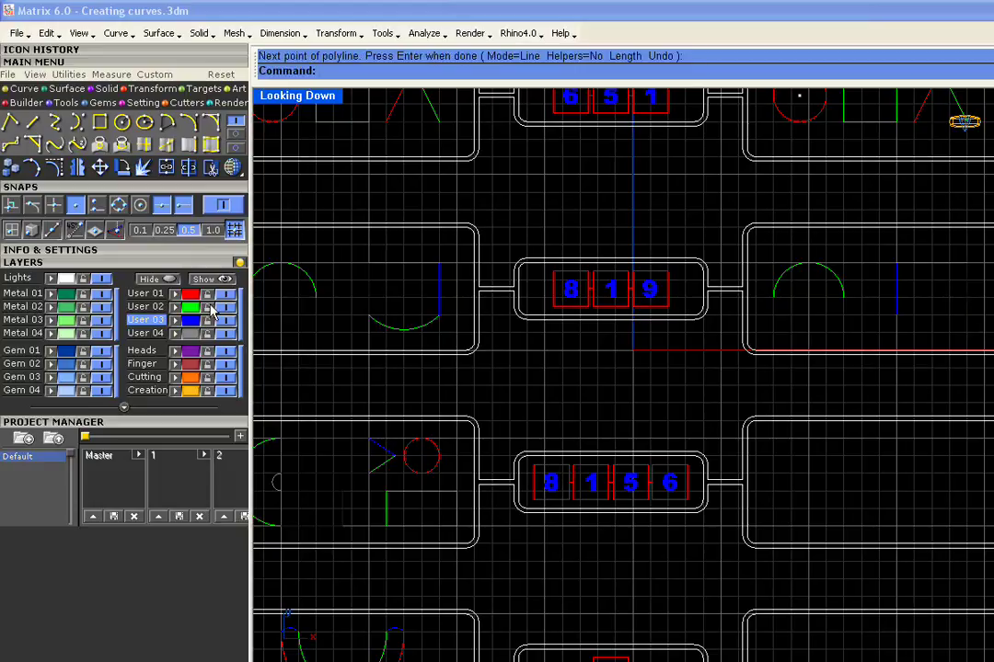
Close the shape's bottom with a start, end, direction arc on layer User 02, bulging downward between the lower ends of both sides
click(147, 308)
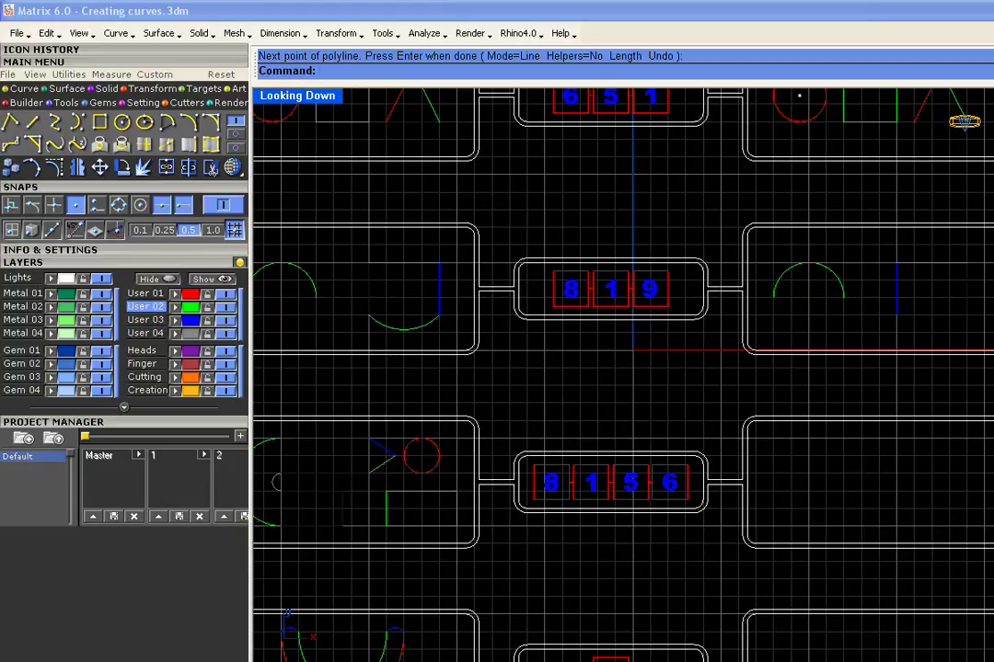
click(189, 125)
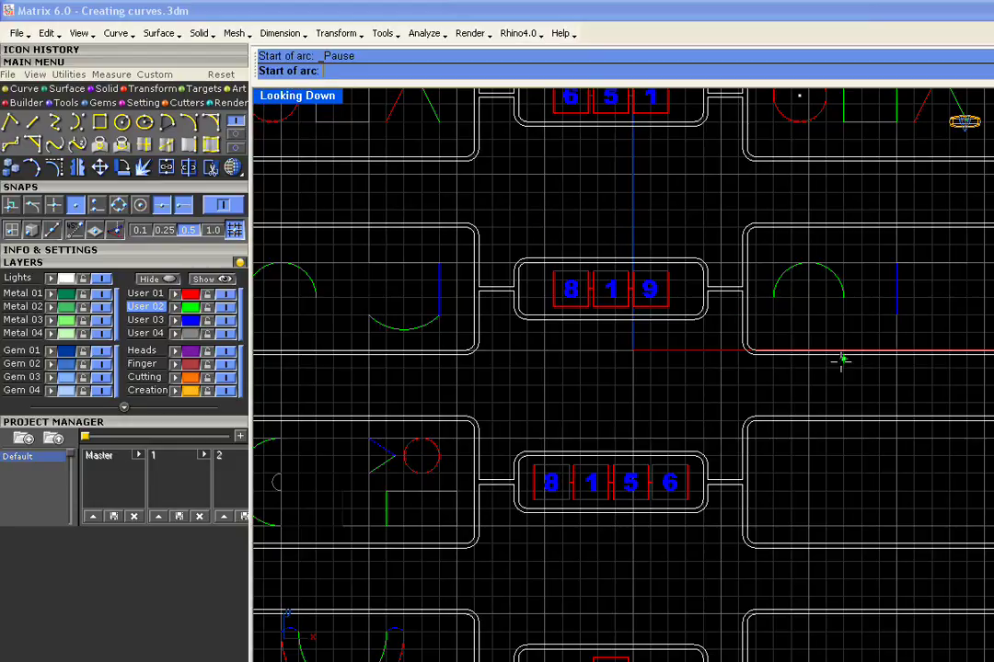
click(895, 318)
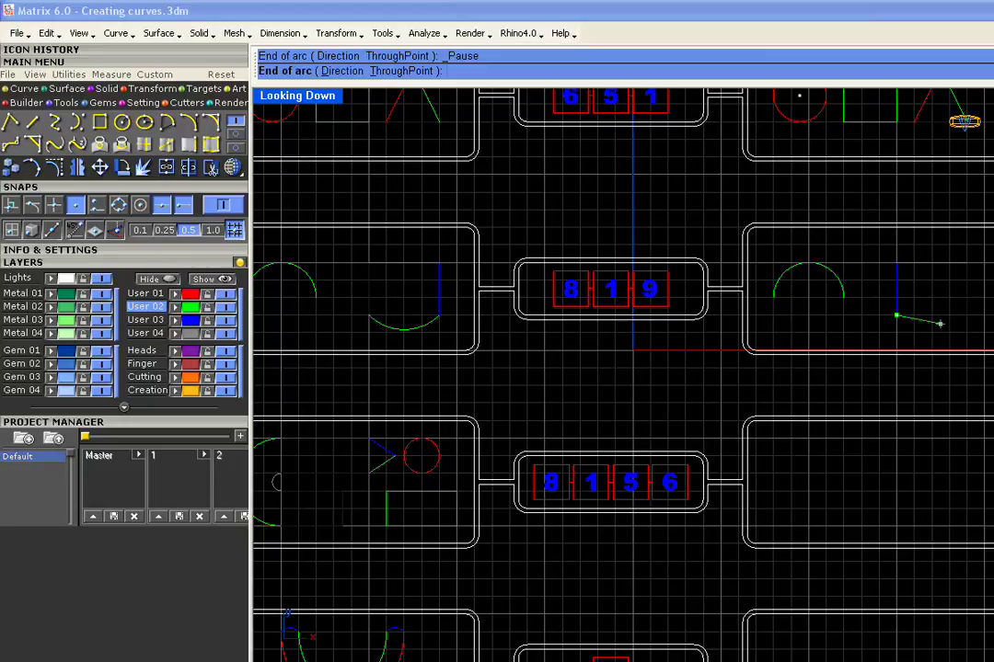
click(966, 315)
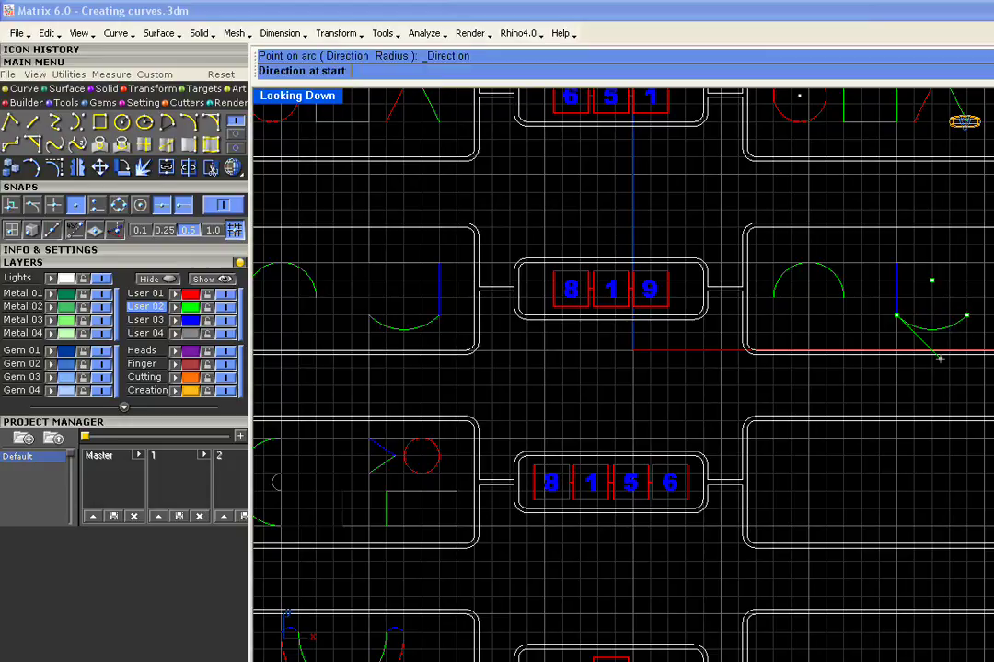
click(939, 363)
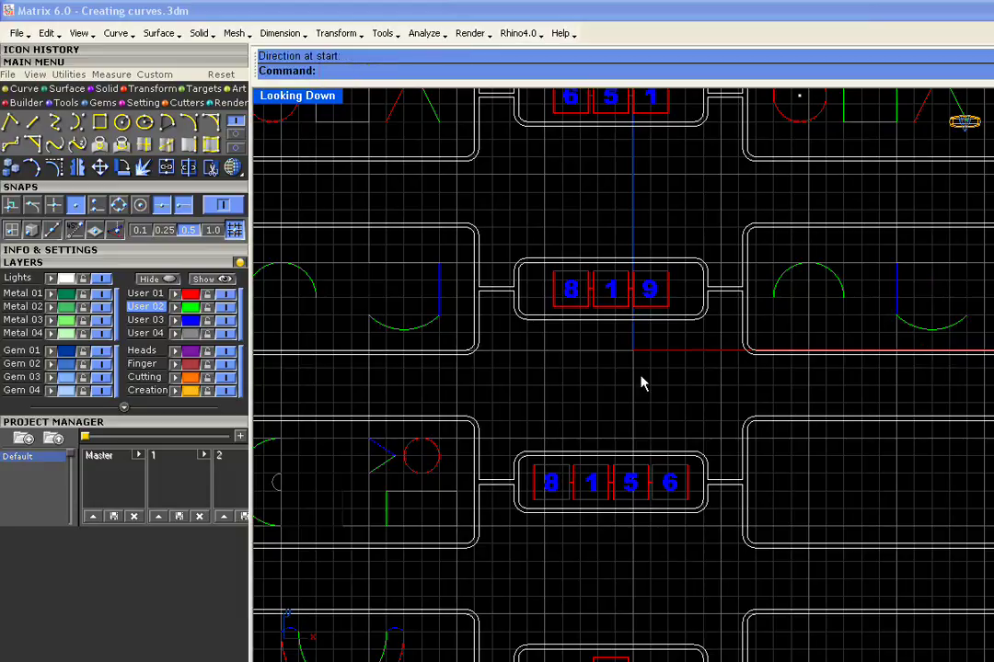
Draw a left-facing semicircular arc on layer User 02 in the third work space box, with a radius of 2.5 grid squares
click(167, 125)
right_drag(790, 491, 831, 347)
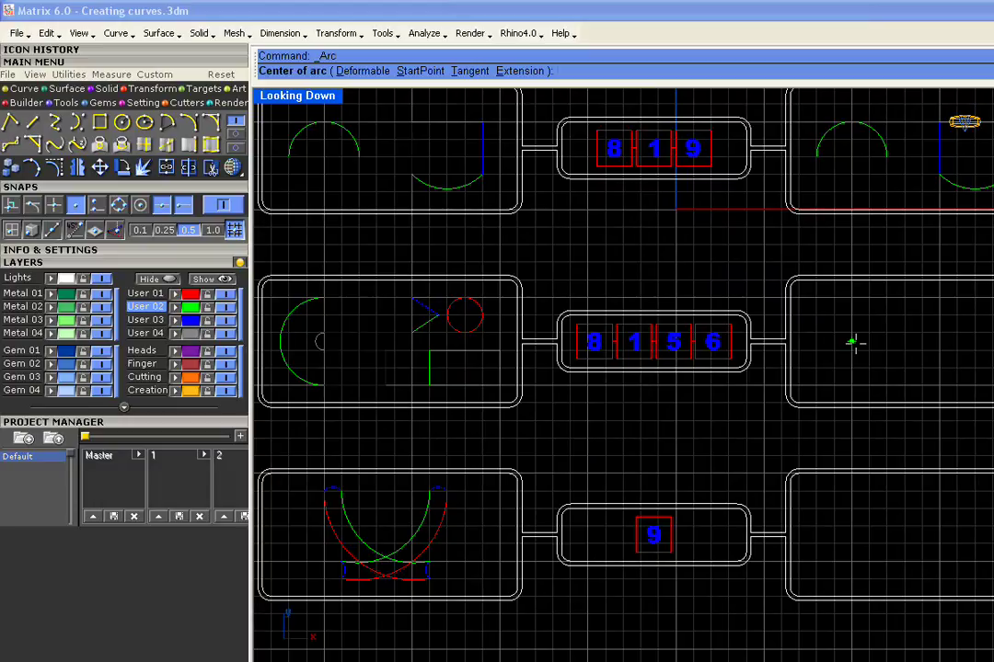
click(852, 342)
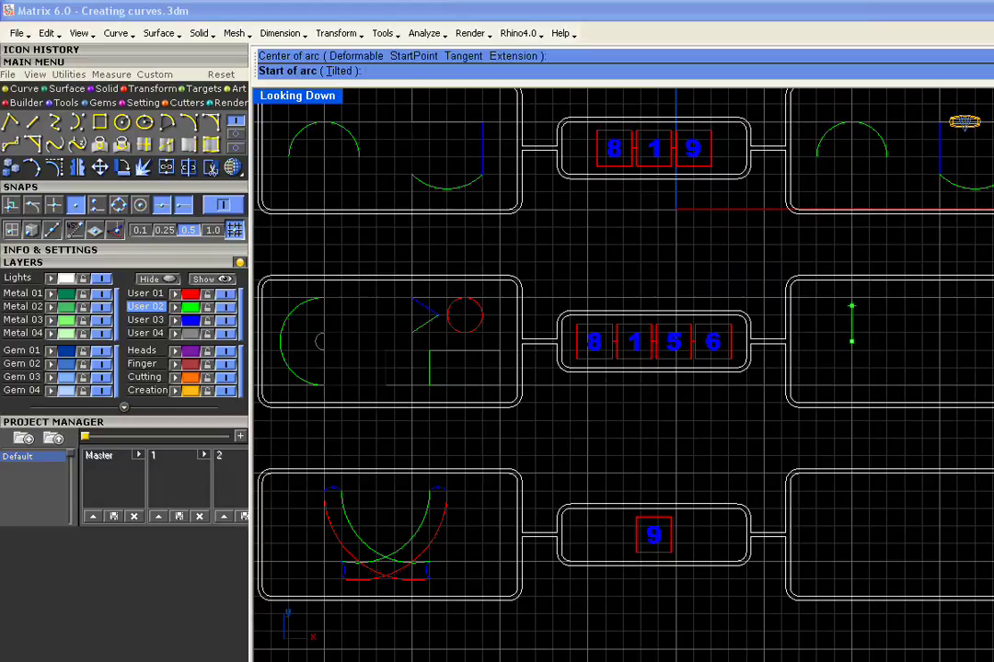
click(852, 297)
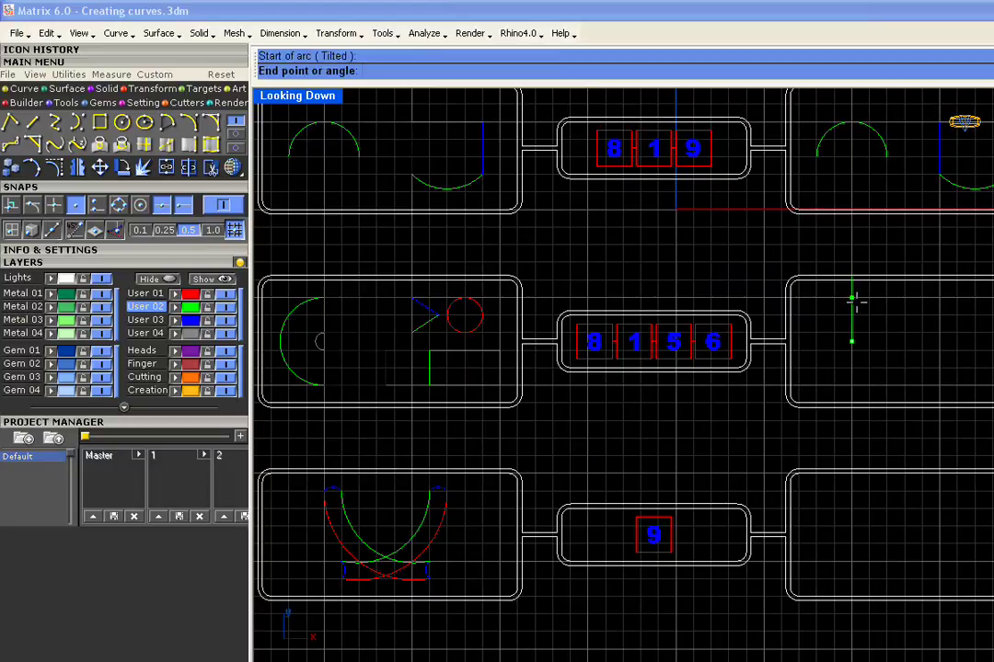
click(843, 385)
Draw a horizontal polyline on layer User 01 from the large arc's upper end, five grid squares to the right
right_drag(895, 357, 867, 355)
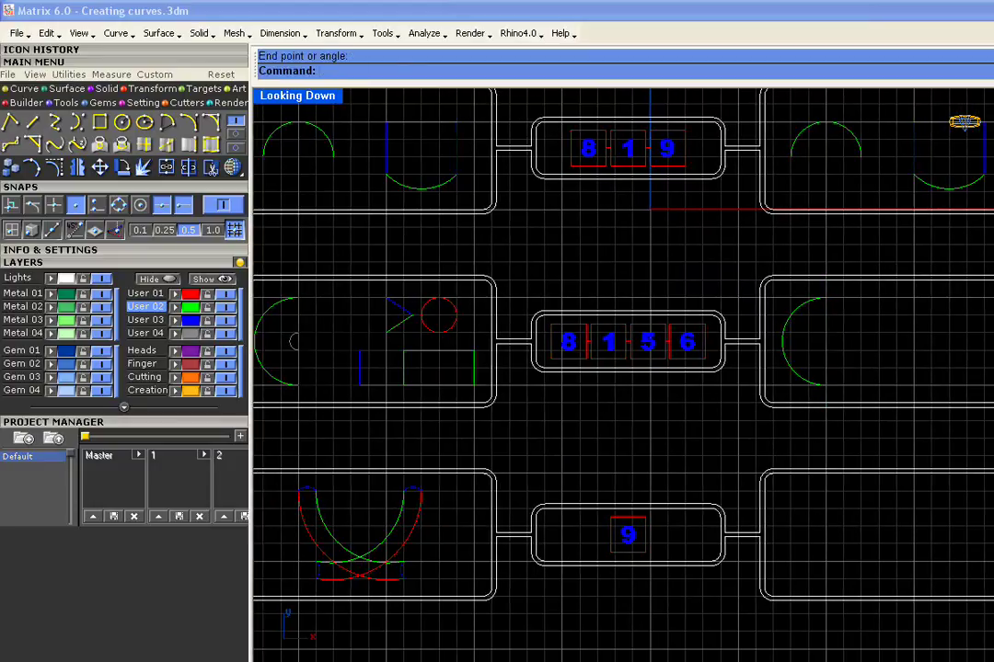
click(144, 292)
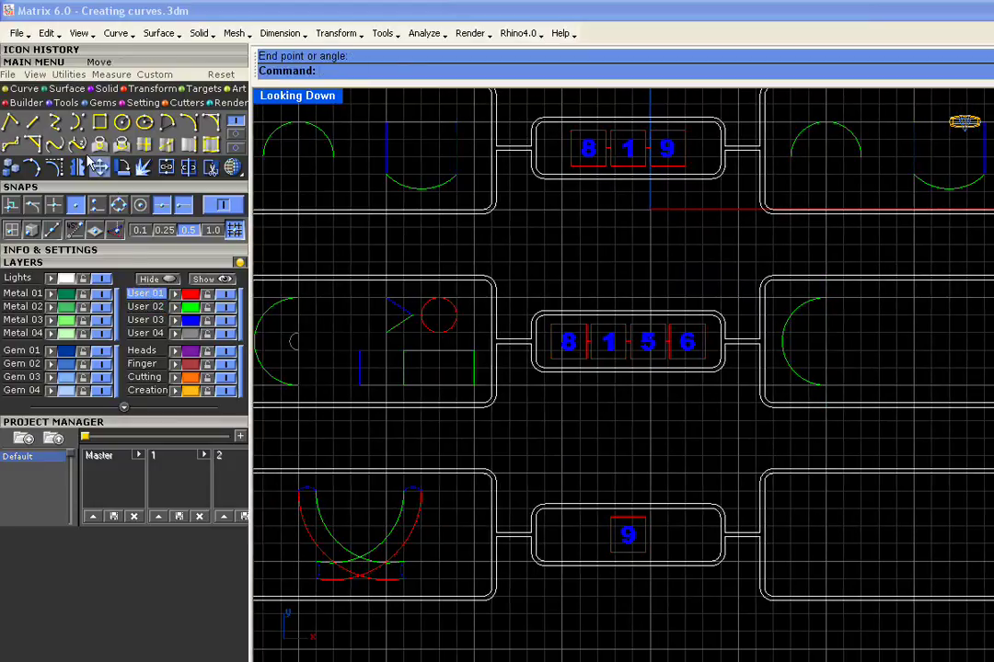
click(13, 125)
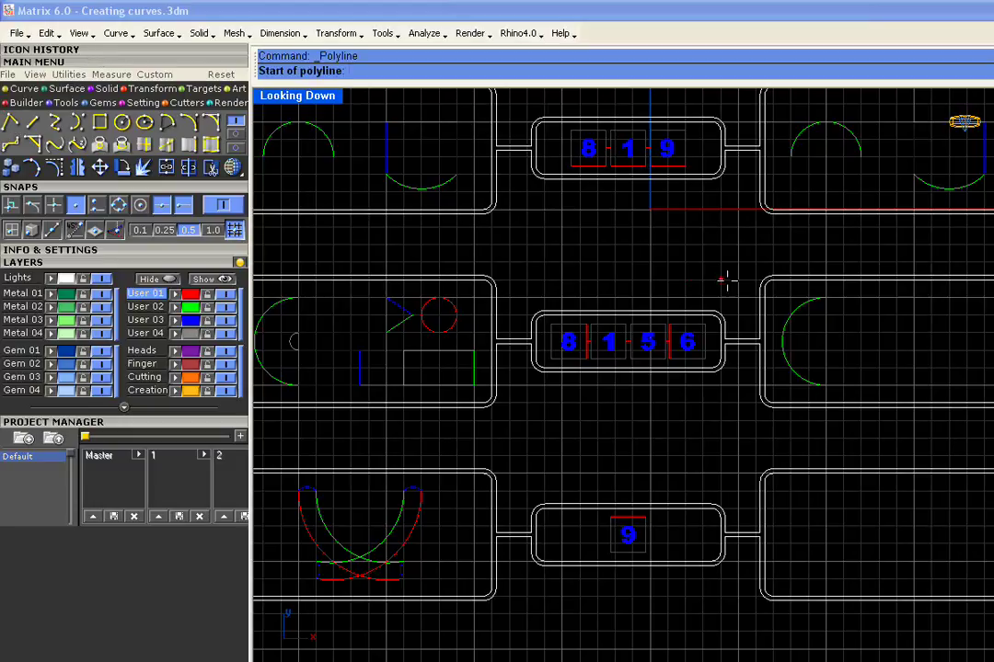
click(825, 297)
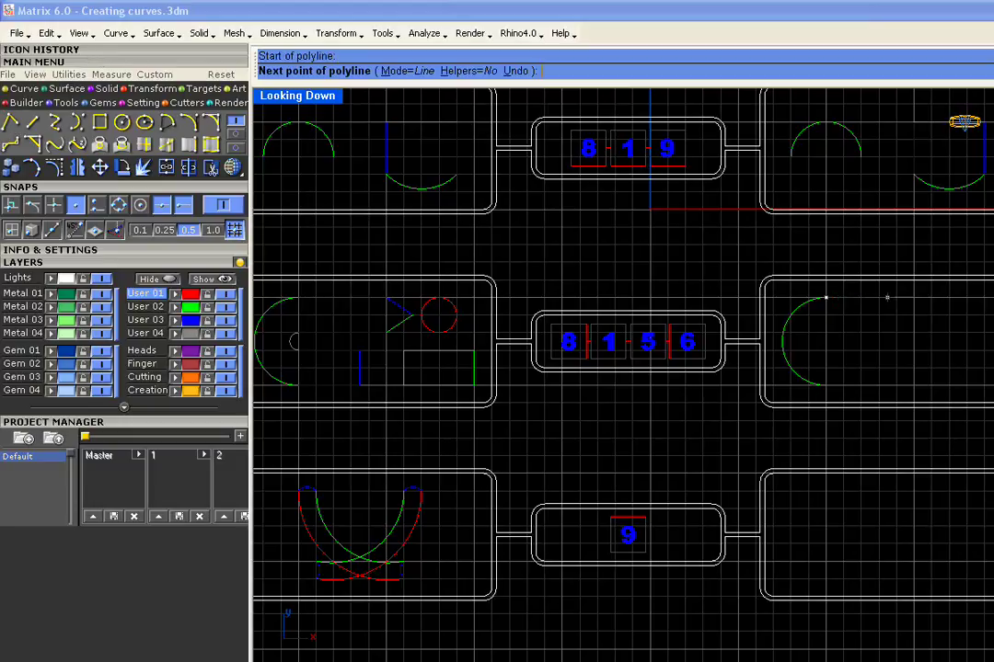
click(914, 298)
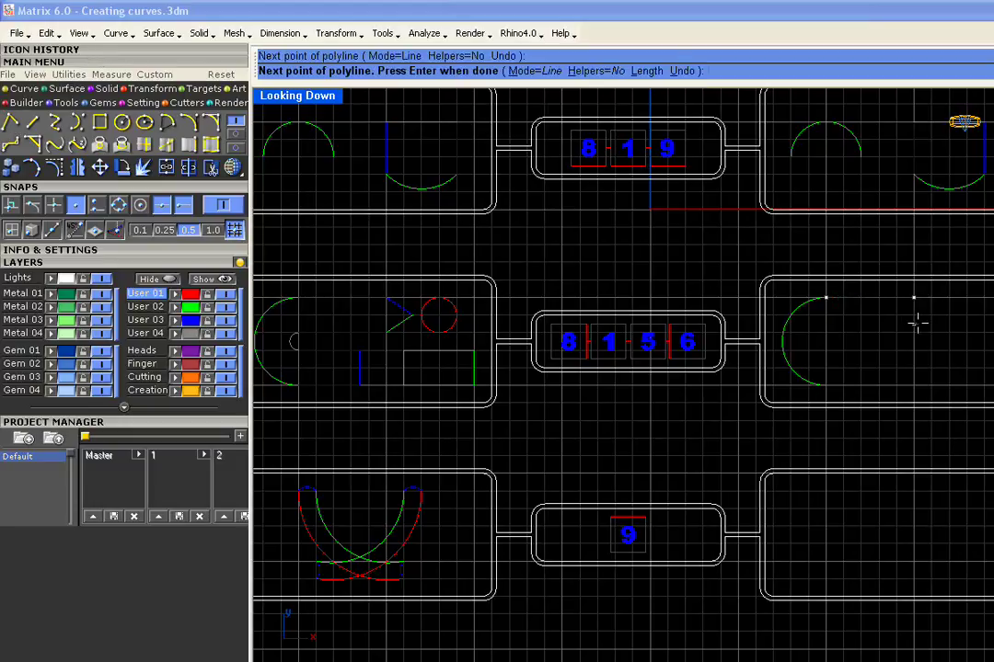
key(Return)
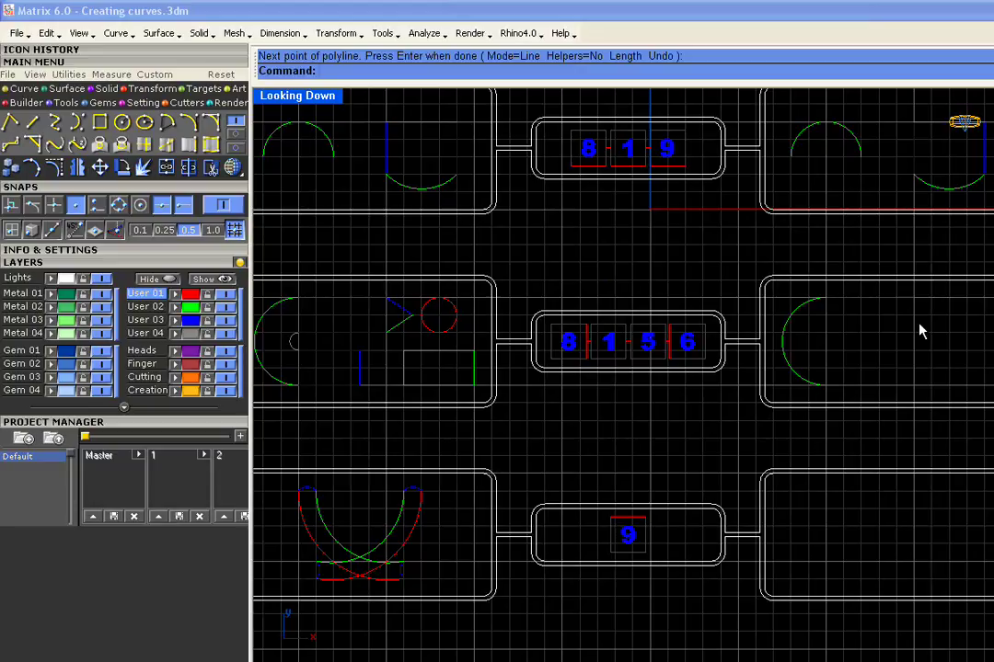
Draw a diagonal polyline on layer User 03 from the top line's right end, 1.5 grid squares right and one down
click(139, 320)
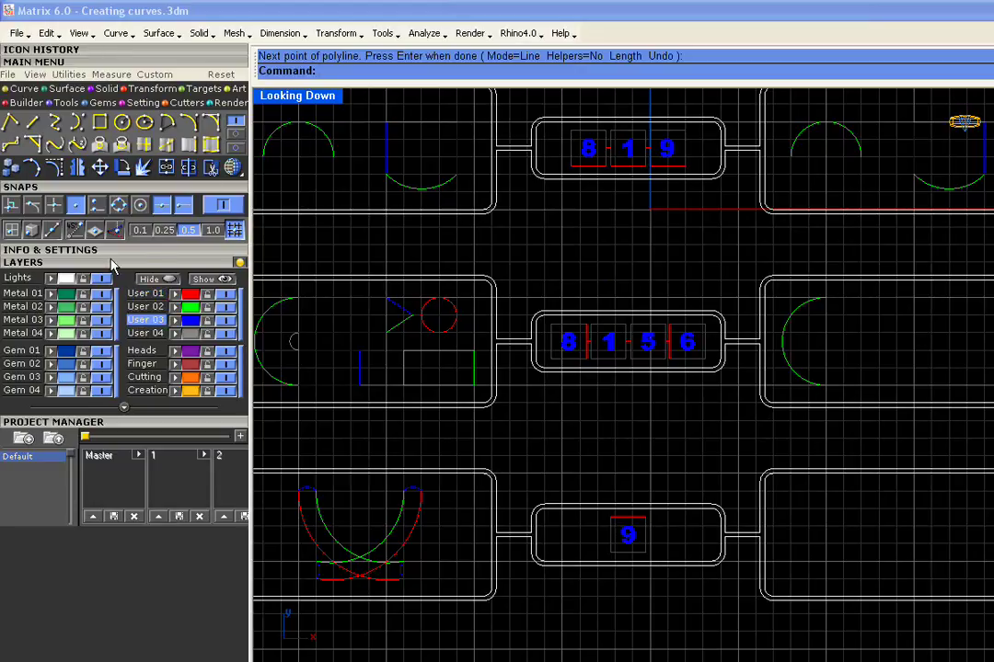
click(10, 124)
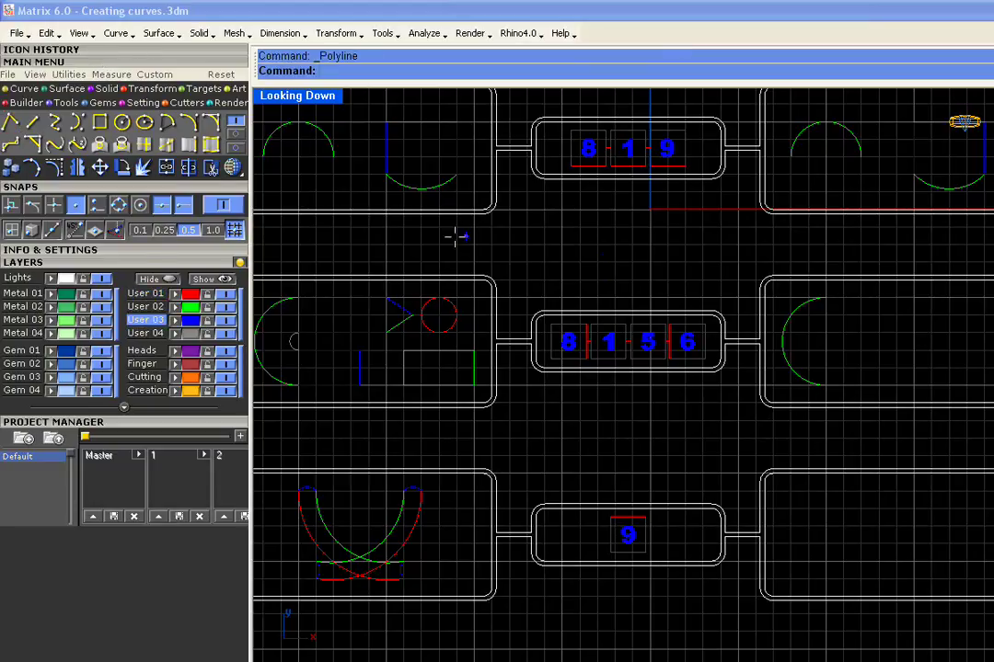
click(920, 296)
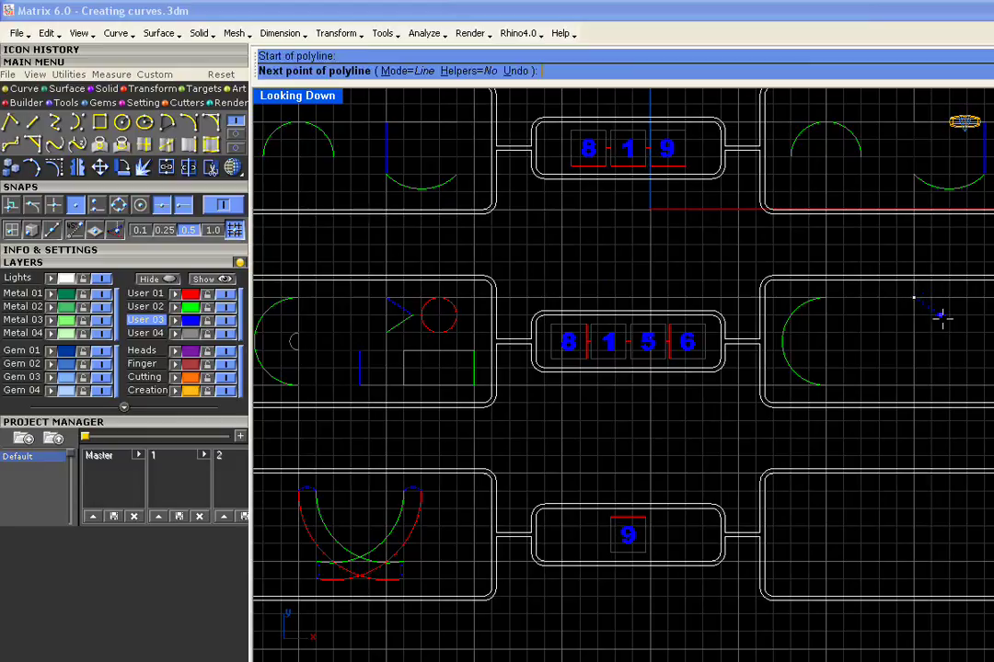
click(940, 316)
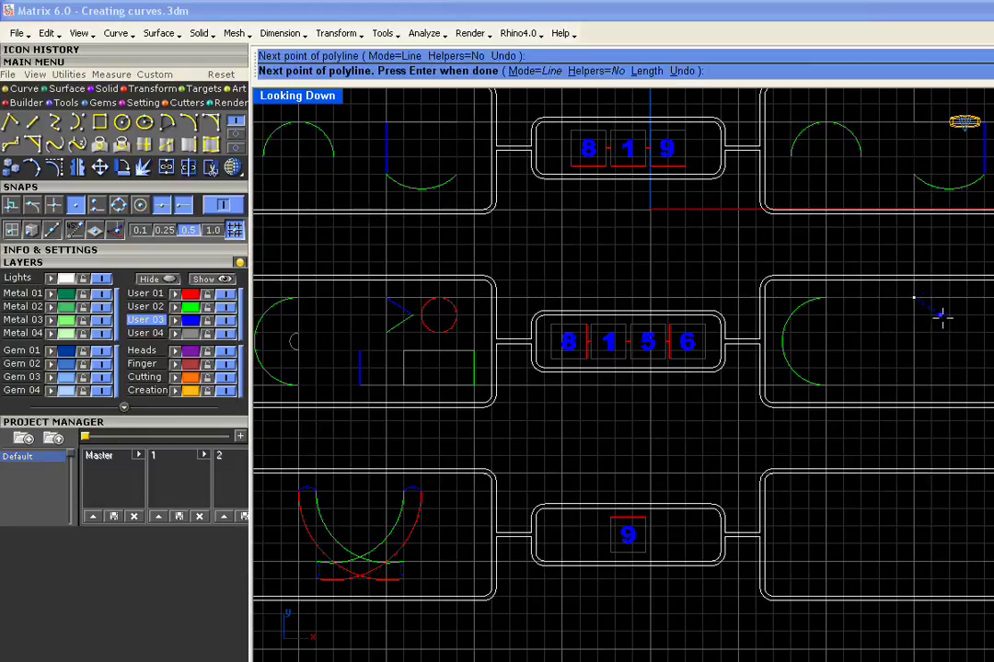
key(Return)
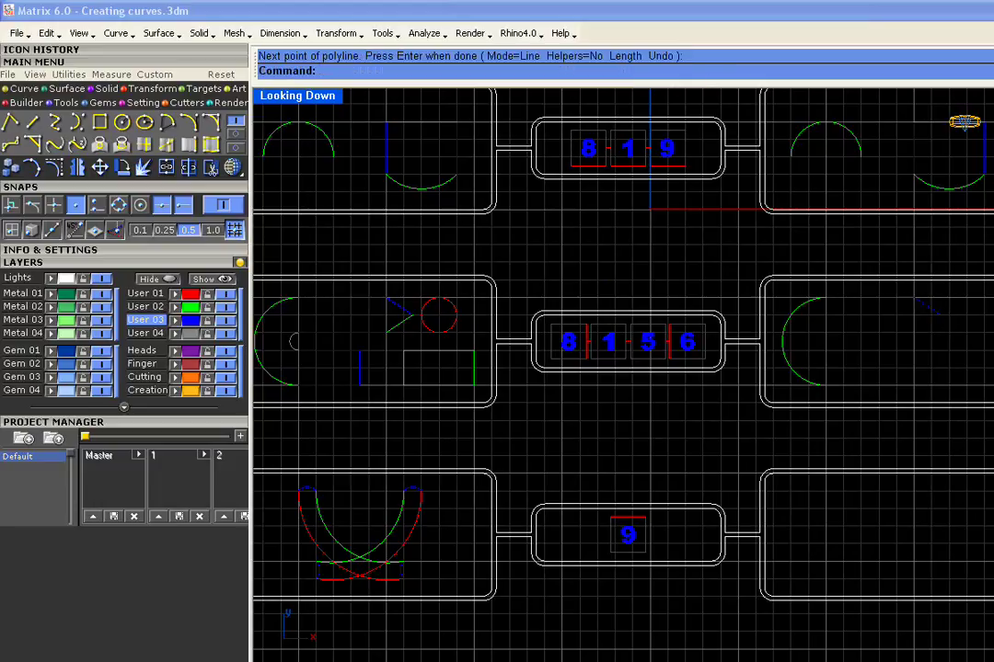
Draw a diagonal polyline on layer User 02 from the blue diagonal's lower end, 1.5 grid squares left and one down
click(145, 306)
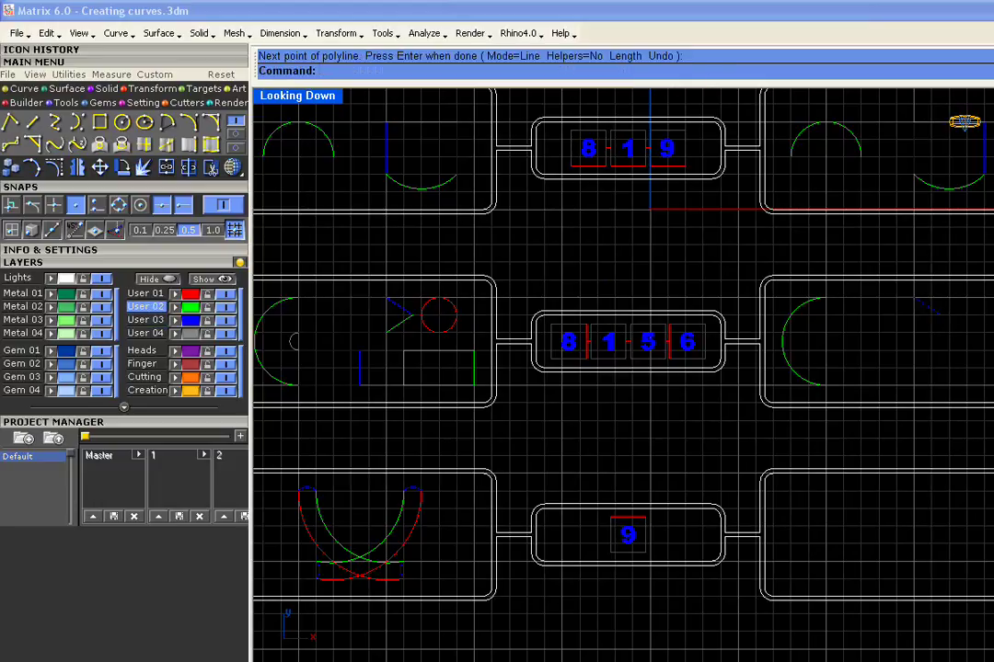
key(Return)
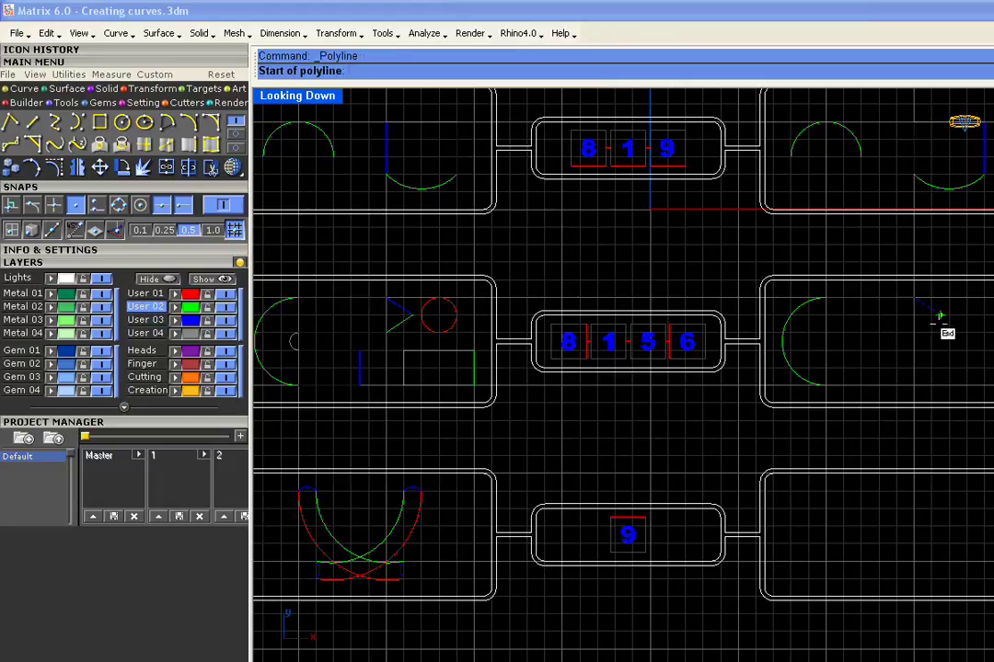
click(940, 315)
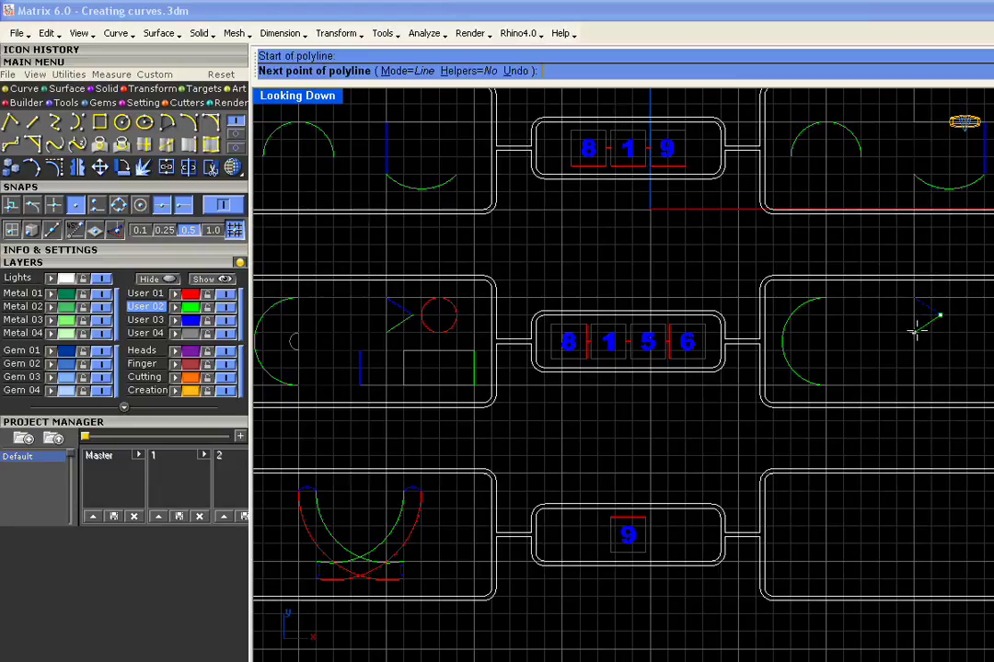
click(915, 332)
key(Return)
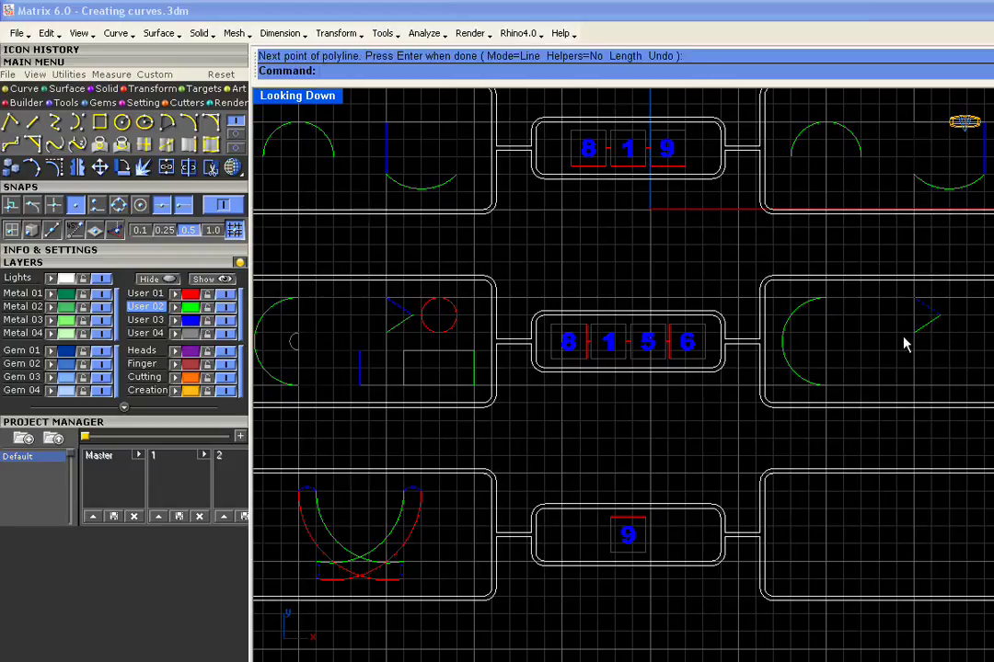
Draw a horizontal polyline on layer User 03 from the green diagonal's lower end, five grid squares to the left
click(157, 322)
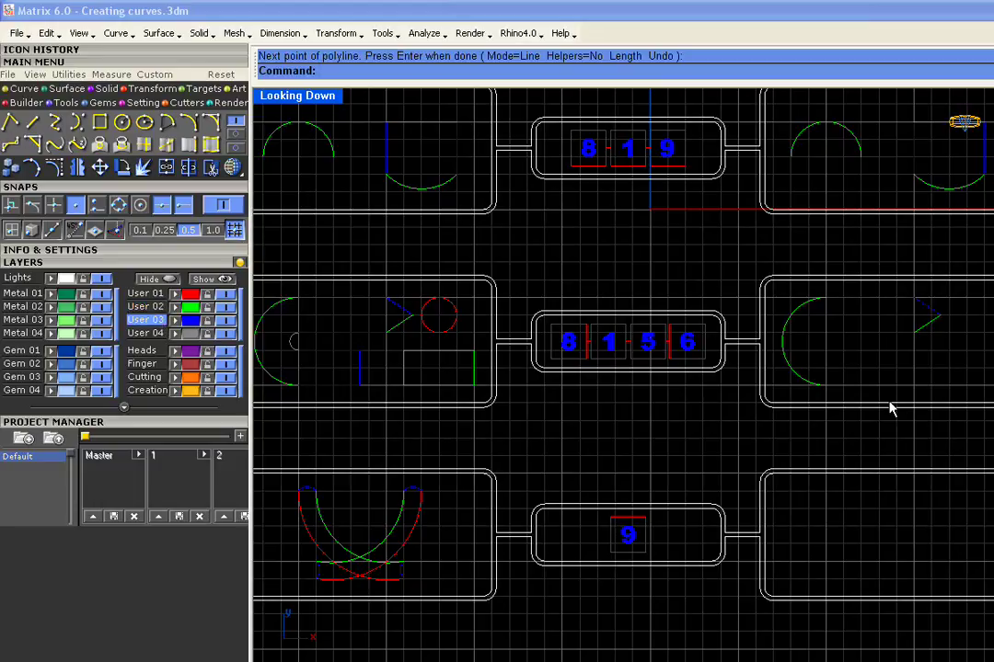
key(Return)
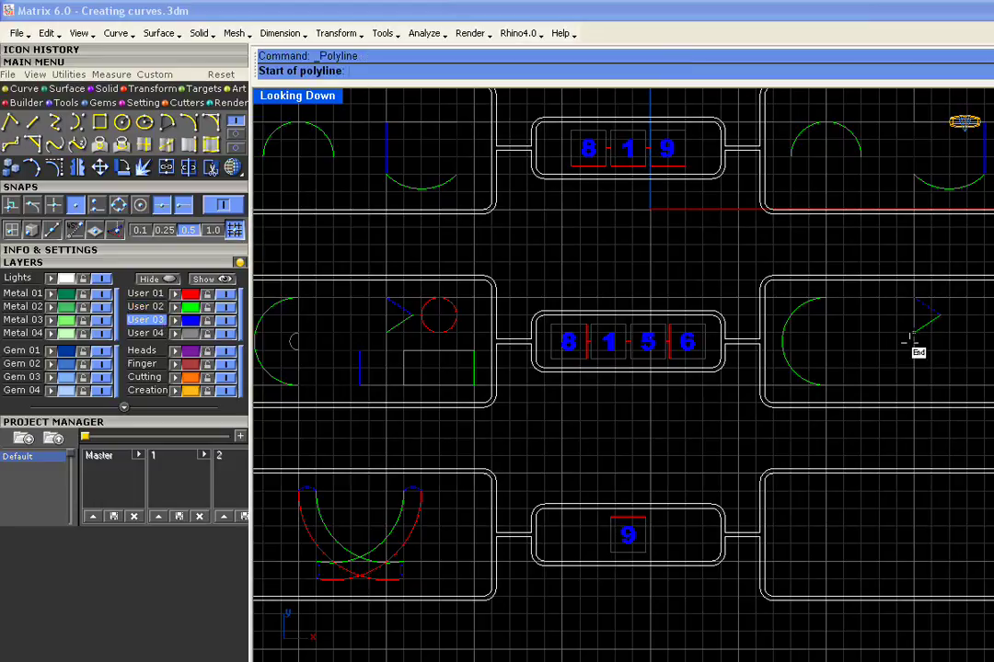
click(910, 339)
click(825, 332)
key(Return)
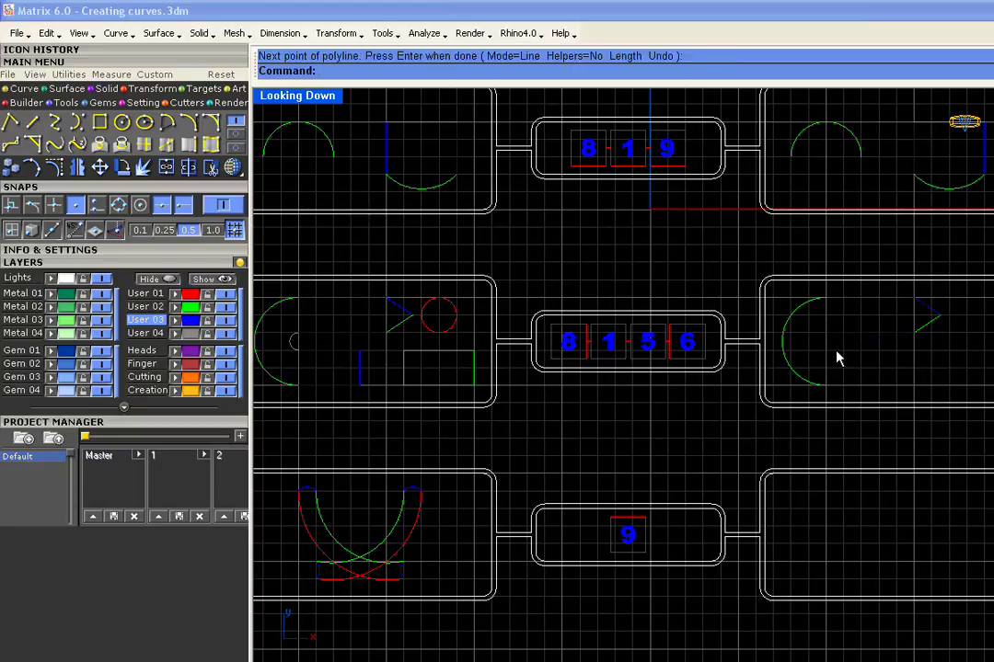
Draw a polyline on layer User 03 from the large arc's lower end, 3.5 grid squares right, two up and 3.5 left
key(Return)
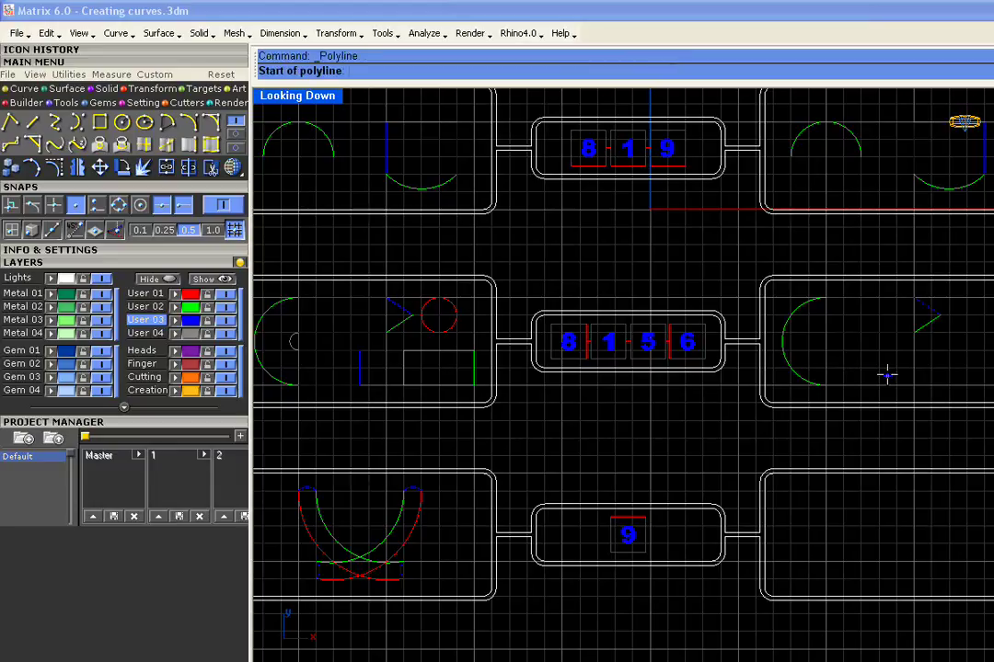
click(833, 382)
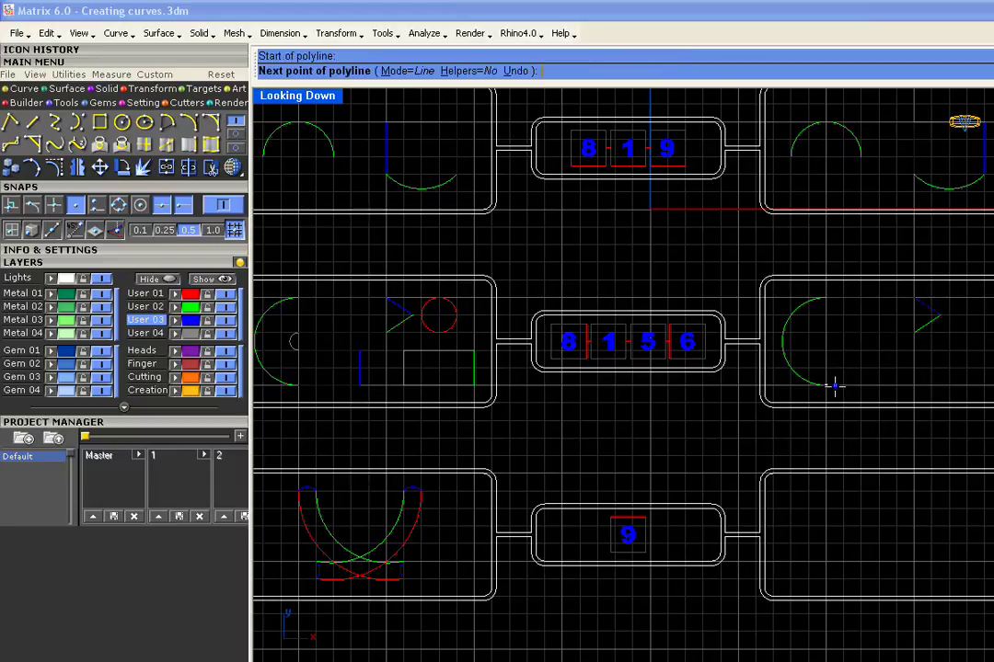
click(885, 386)
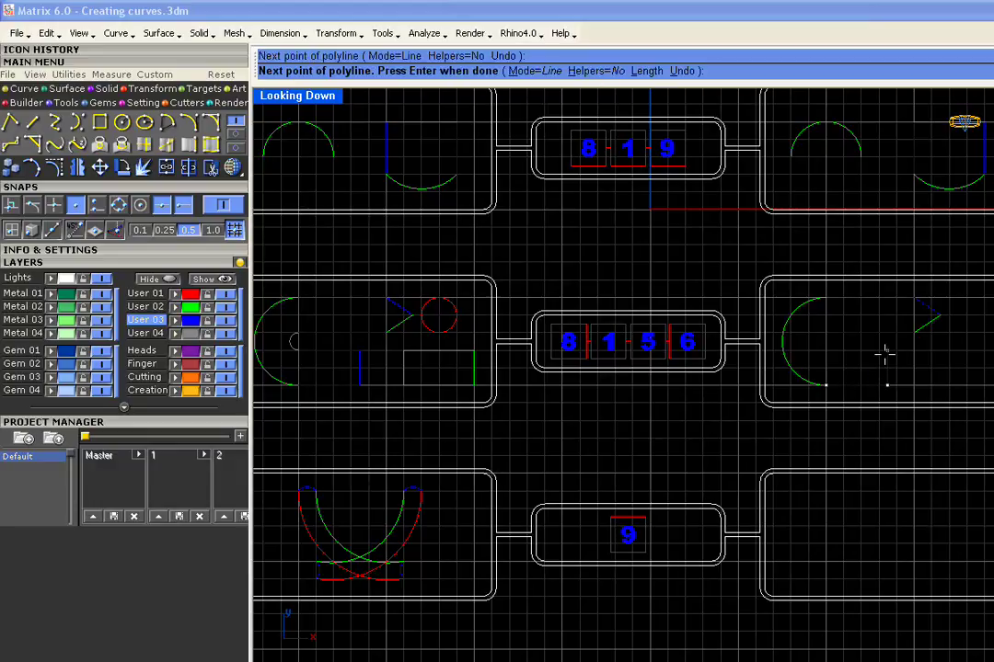
click(885, 352)
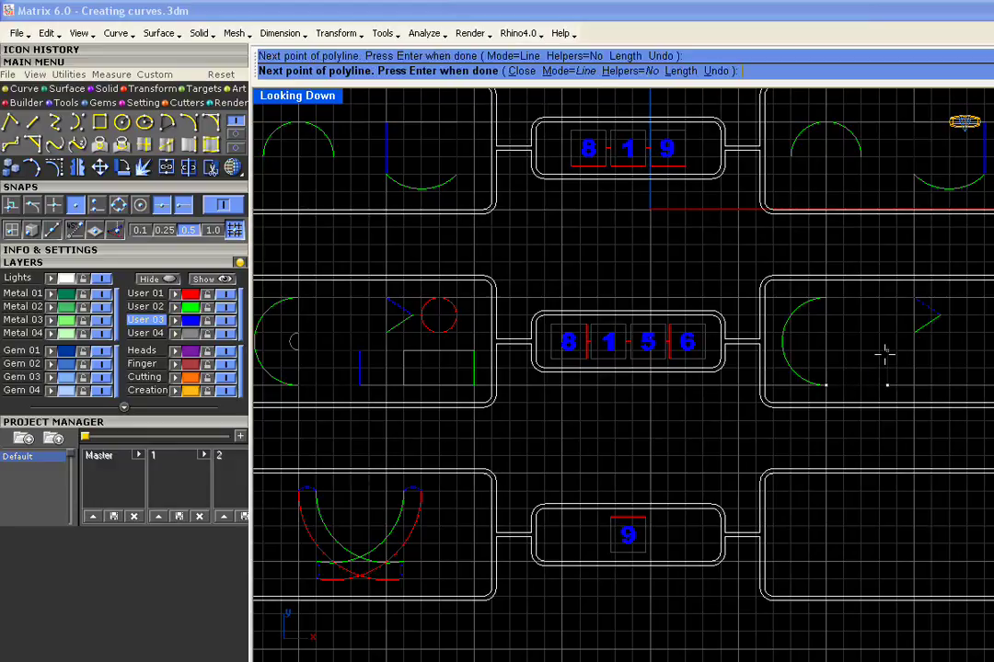
click(827, 351)
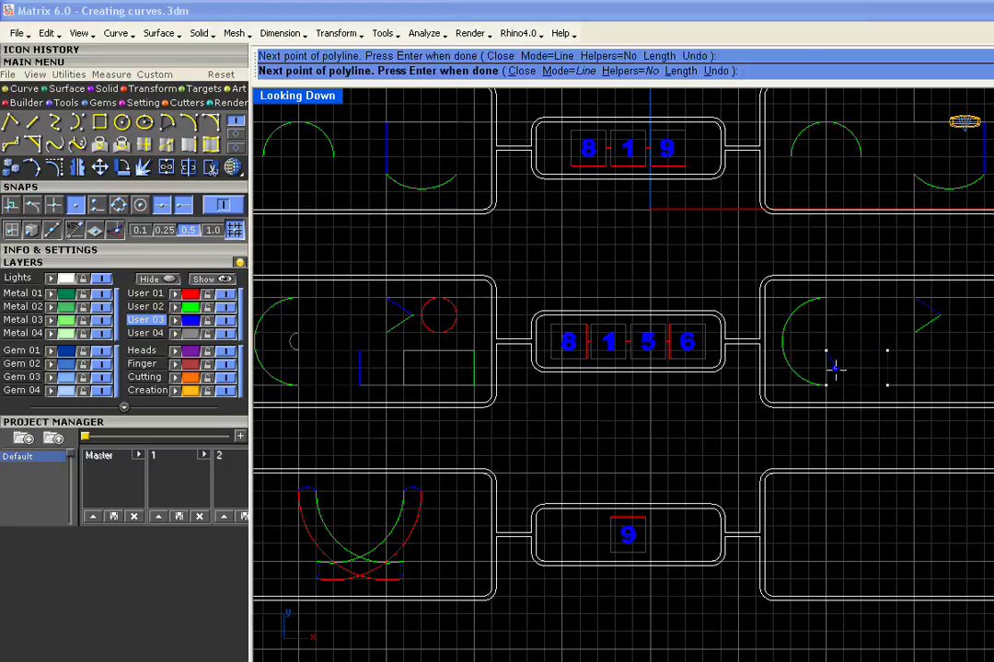
key(Return)
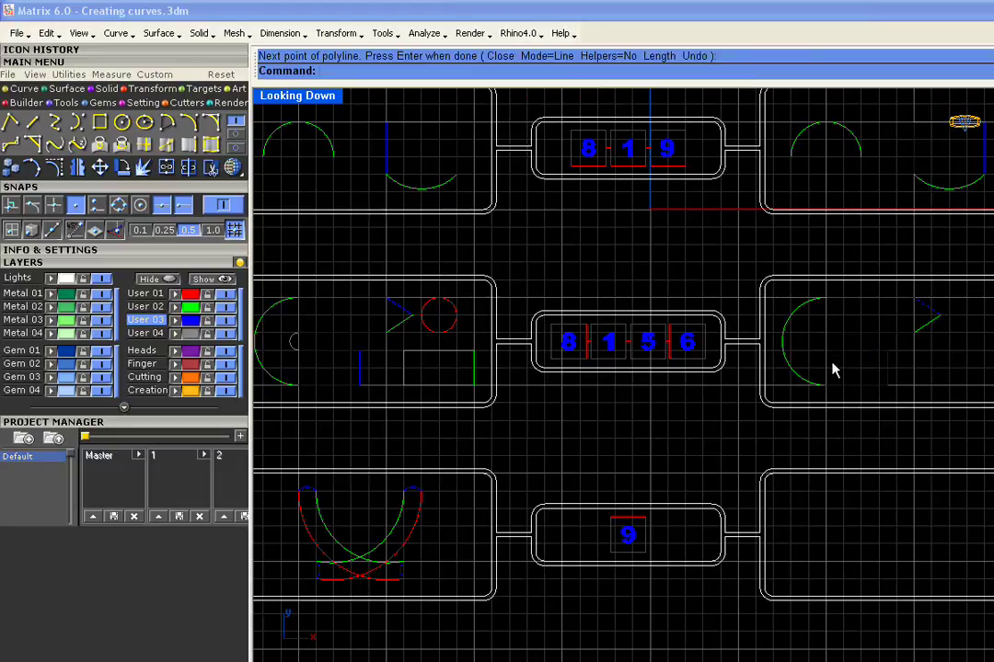
Draw a left-facing semicircular arc on layer User 04 with a 0.5 grid square radius, joining the left ends of the two inner horizontal lines
click(150, 334)
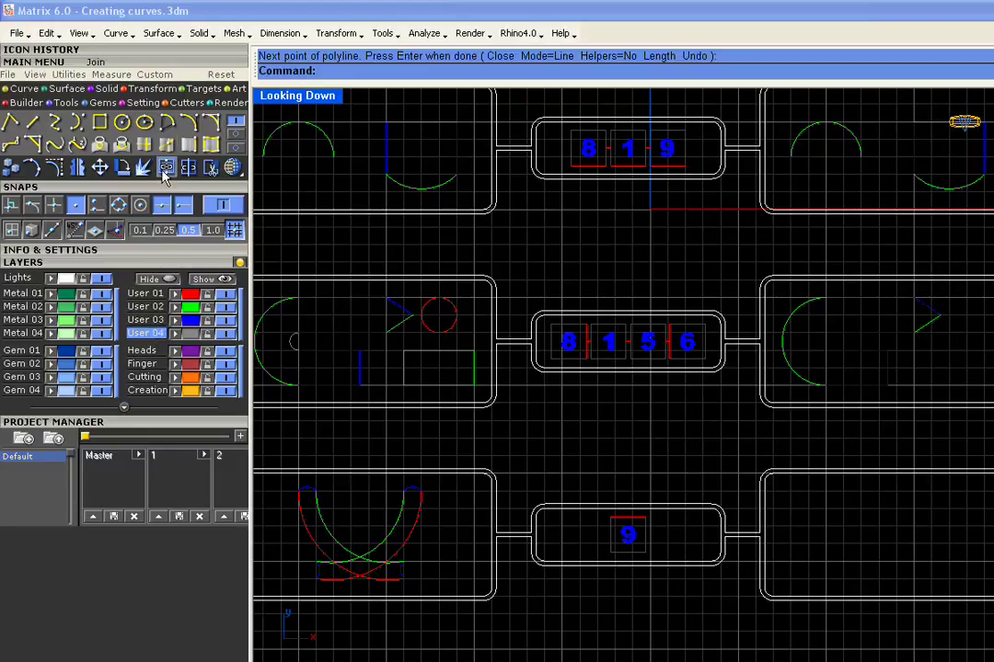
click(166, 124)
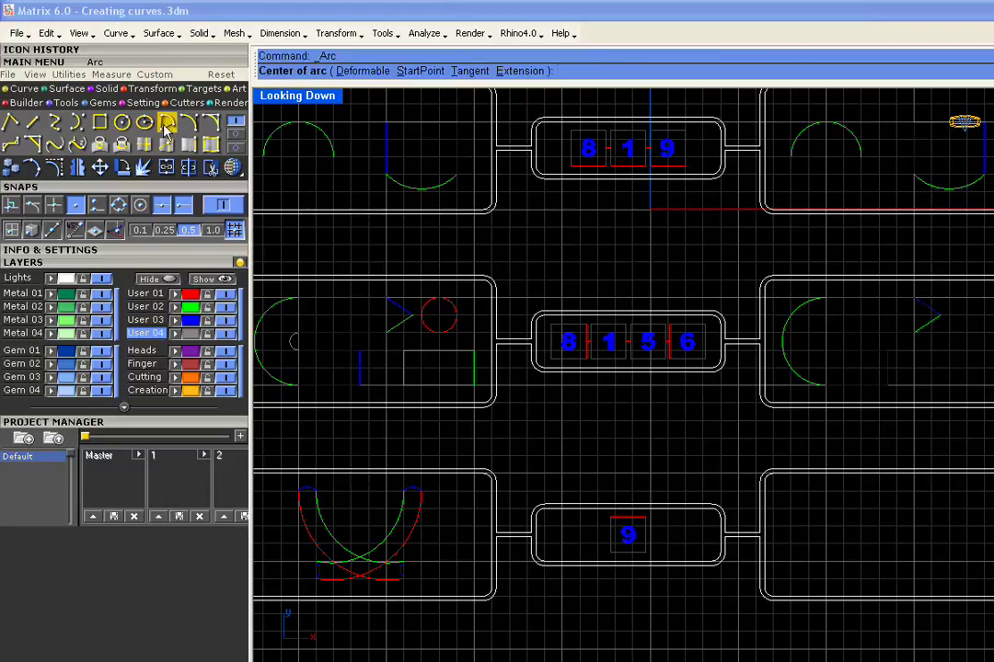
scroll(789, 350, up, 5)
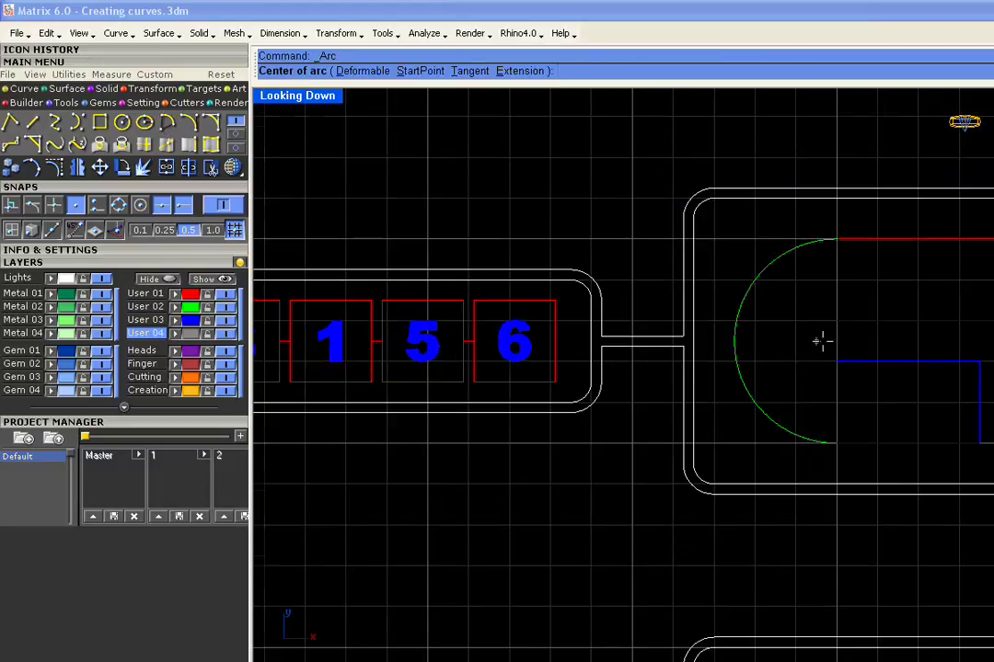
click(837, 341)
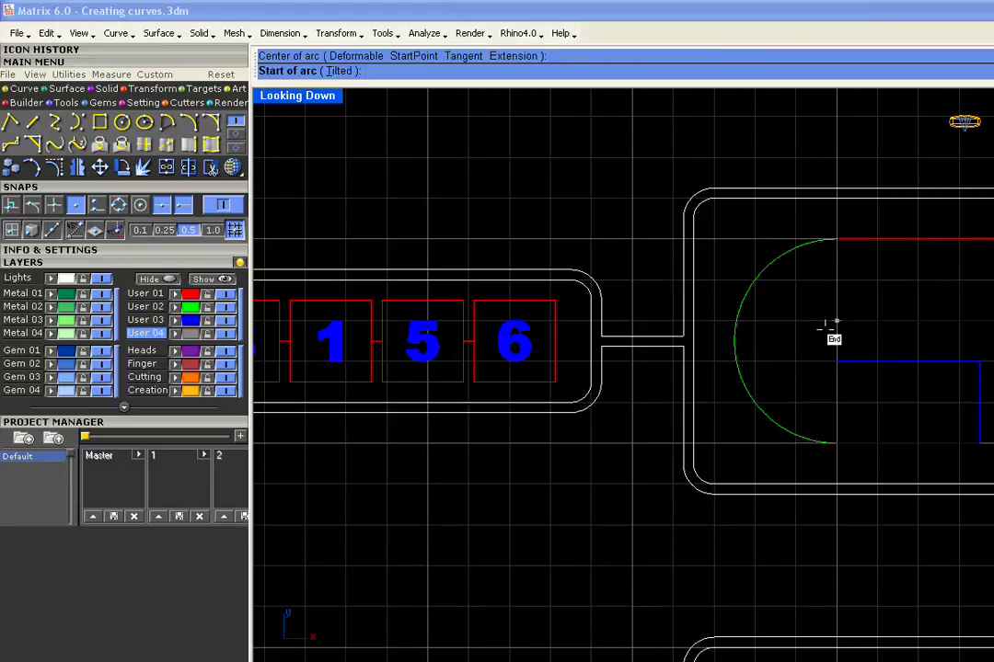
click(836, 322)
click(828, 362)
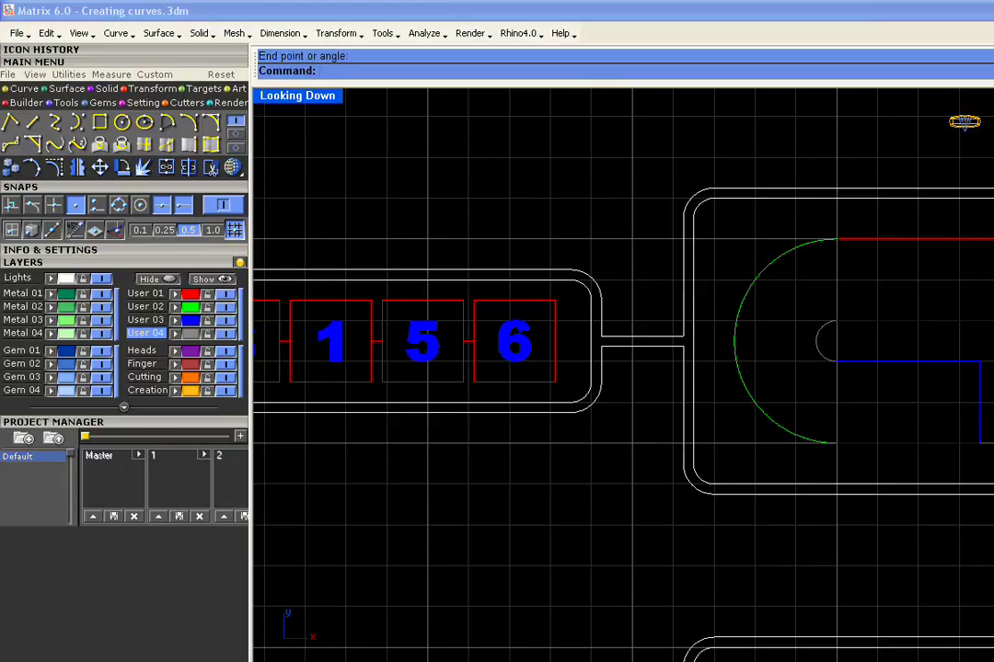
Draw a circle on layer User 01 with a radius of one grid square near the third work space box's lower right corner
scroll(783, 387, down, 5)
right_drag(783, 388, 724, 378)
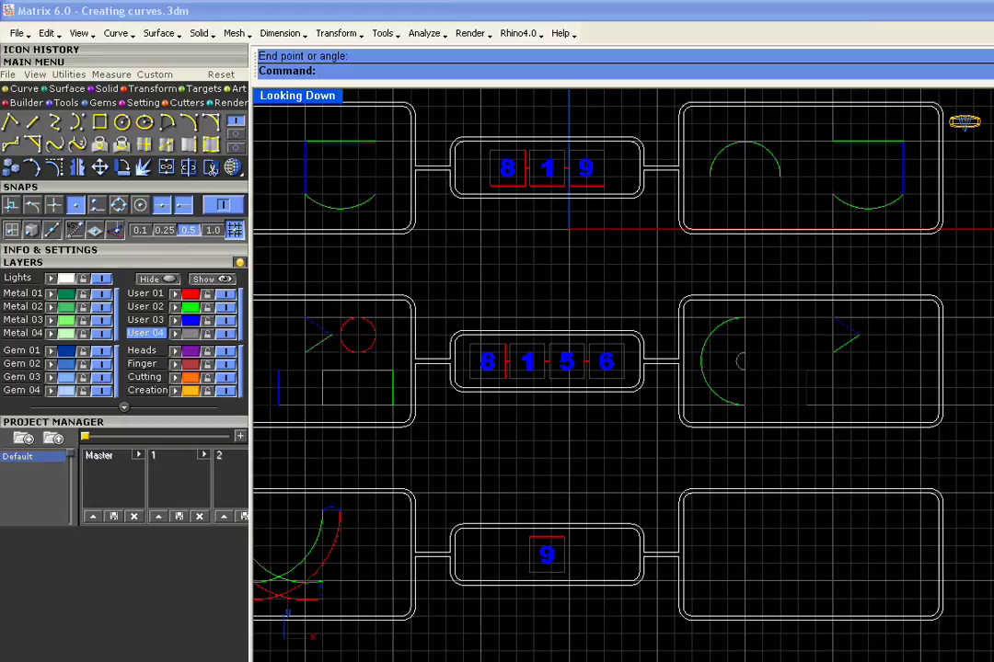
click(149, 294)
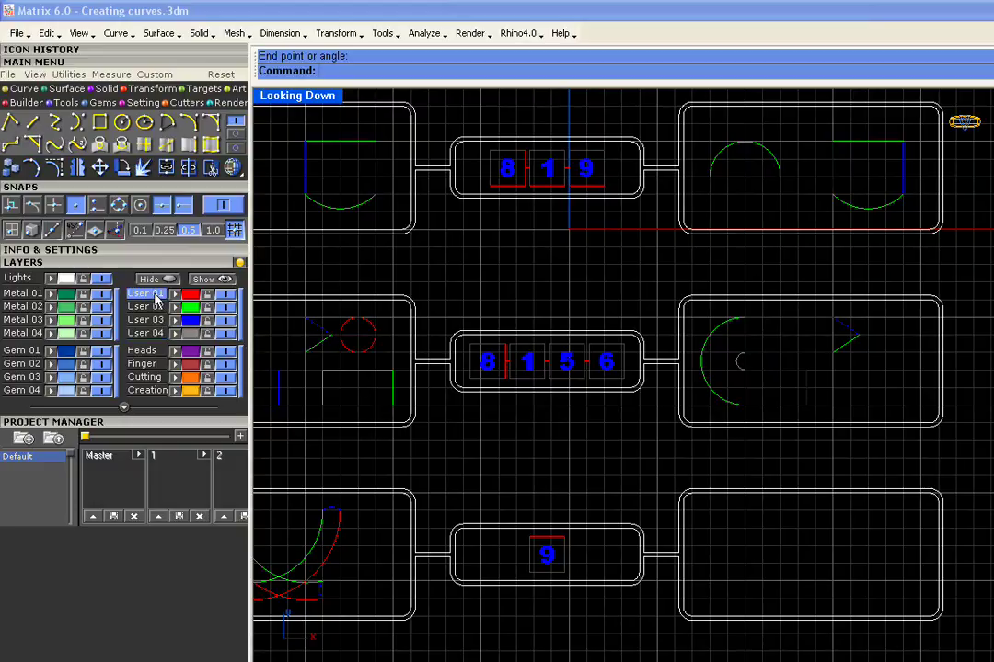
click(121, 123)
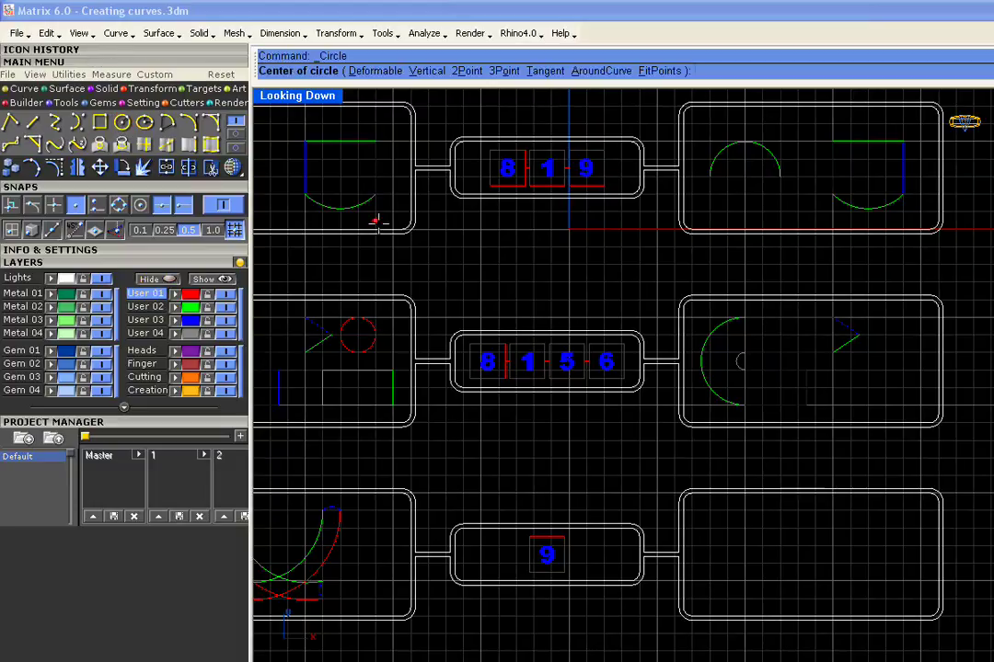
click(920, 404)
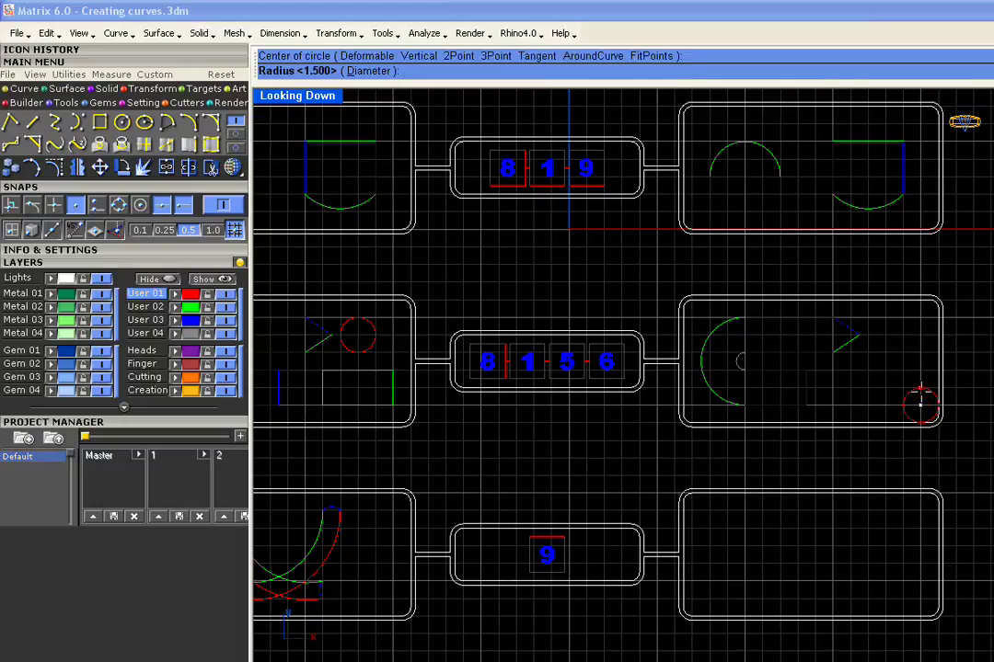
scroll(920, 386, up, 2)
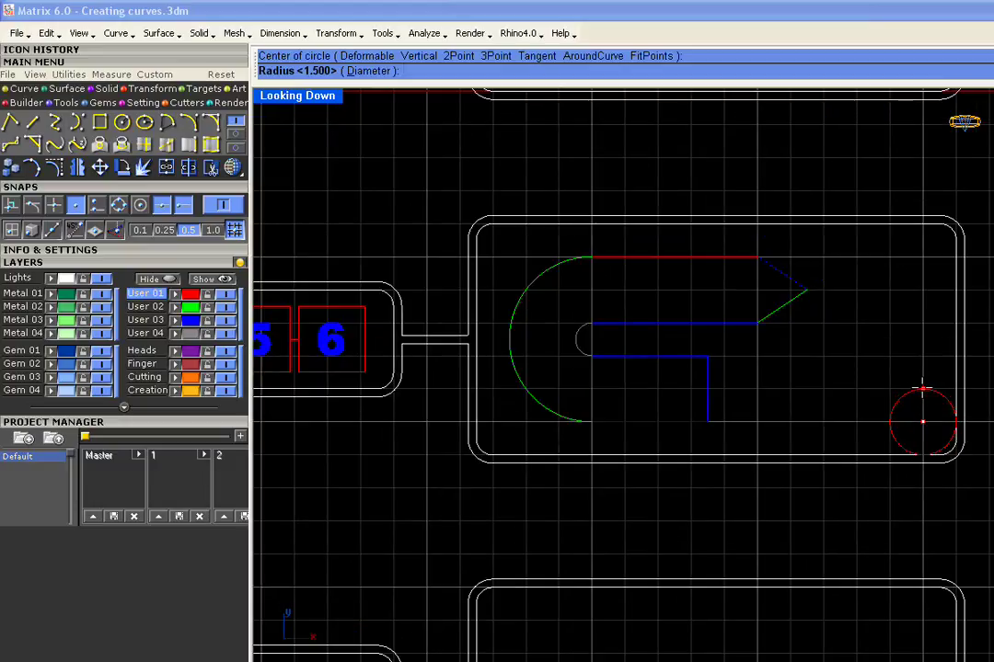
click(922, 391)
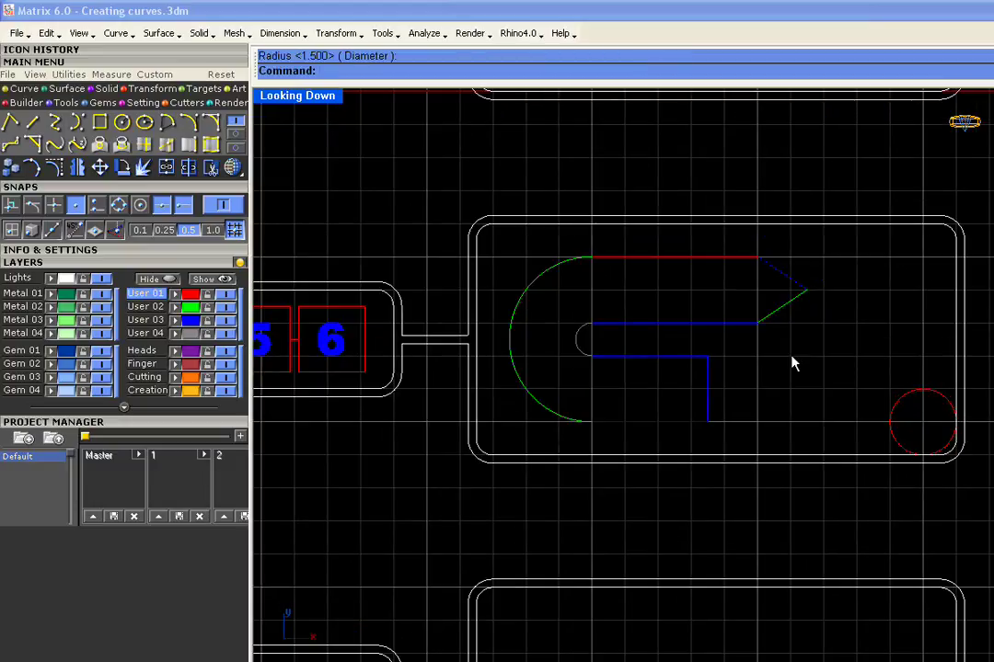
Move the circle one grid square left and four up, level with the arrow tip, and deselect it
scroll(793, 363, down, 1)
mouse_move(793, 355)
right_down()
mouse_move(843, 350)
mouse_move(807, 351)
right_up()
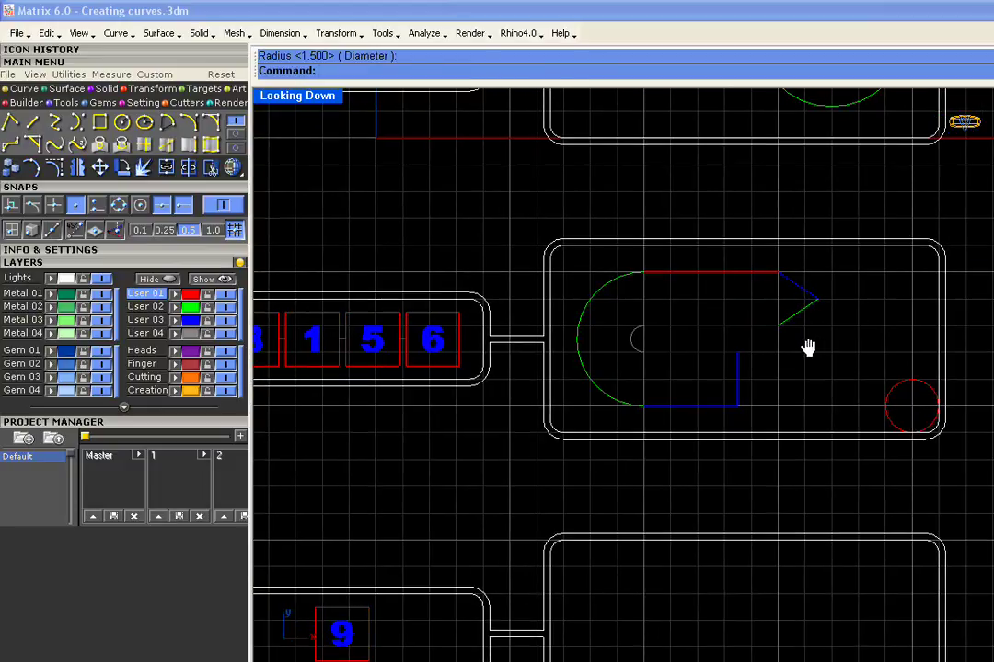
click(902, 384)
drag(900, 391, 872, 283)
scroll(823, 351, down, 4)
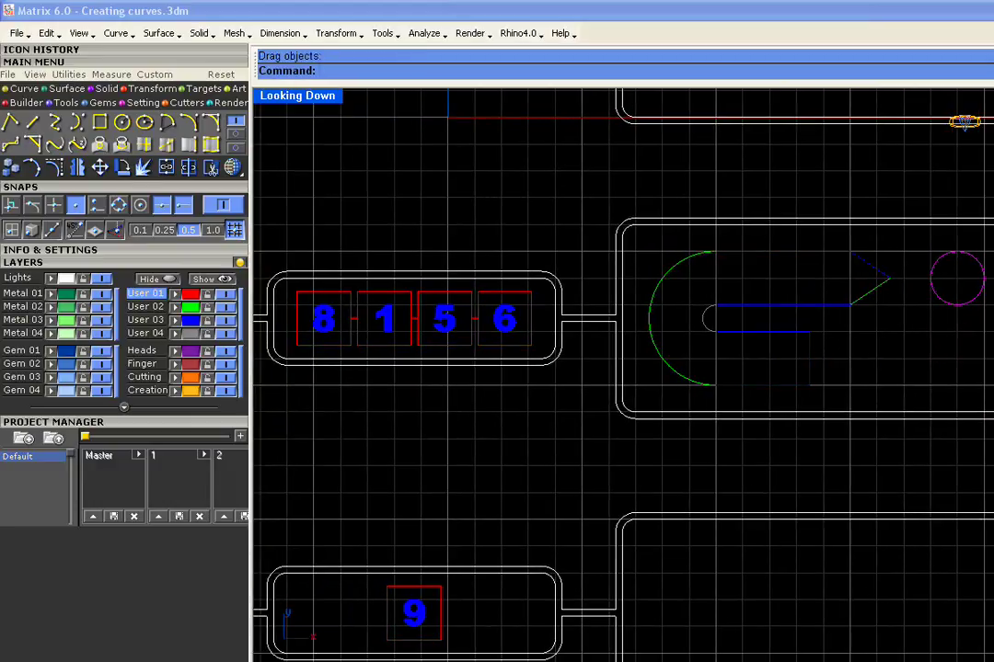
right_drag(812, 356, 807, 358)
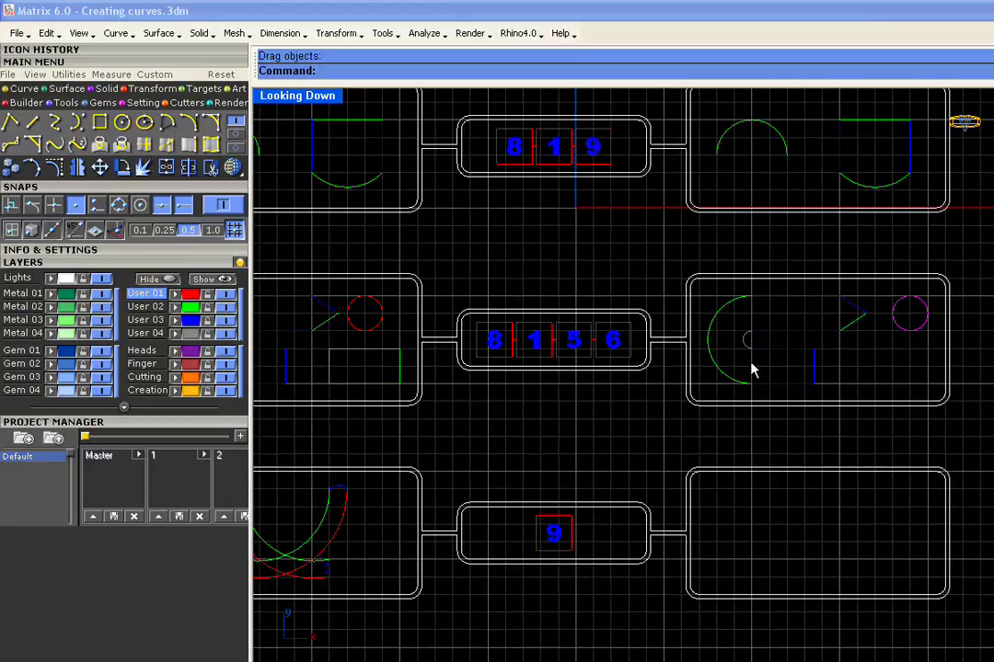
click(640, 262)
Draw a rectangle four grid squares wide and two high below the circle, its base level with the large arc's lower end
click(99, 121)
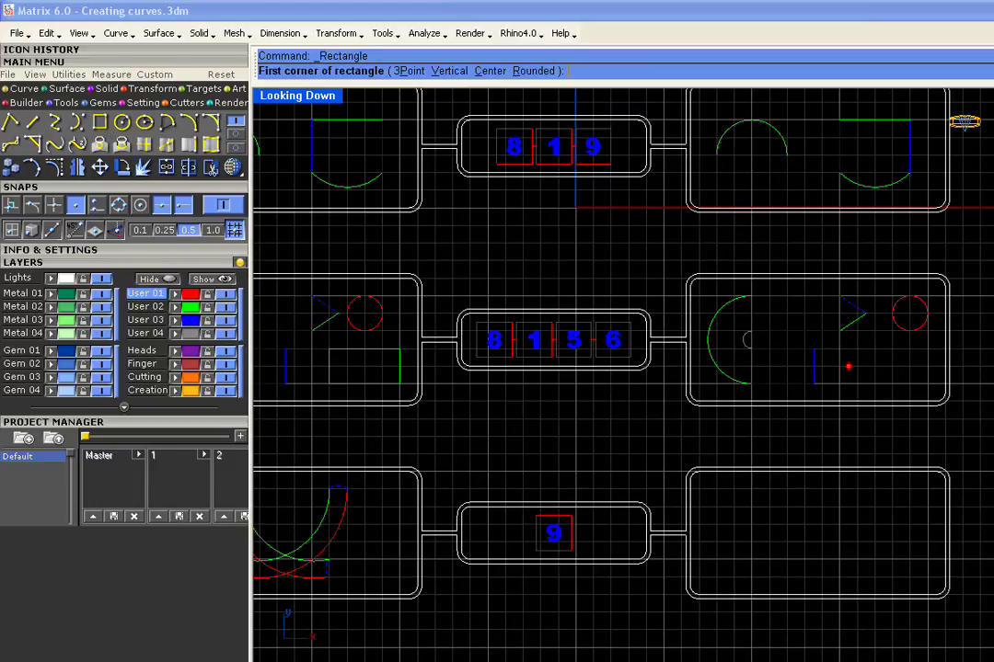
click(857, 351)
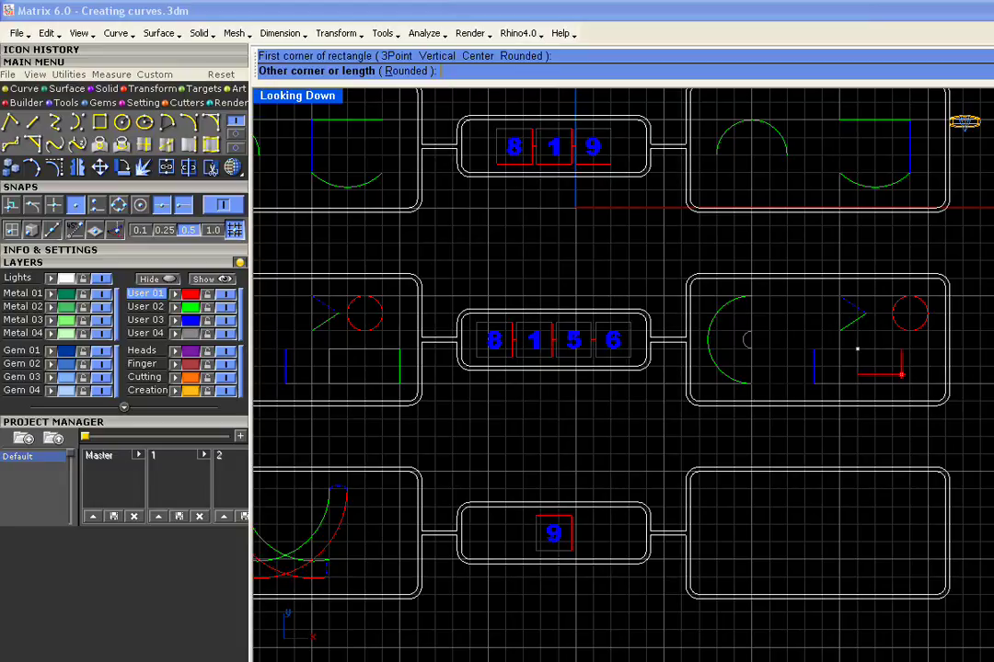
click(927, 380)
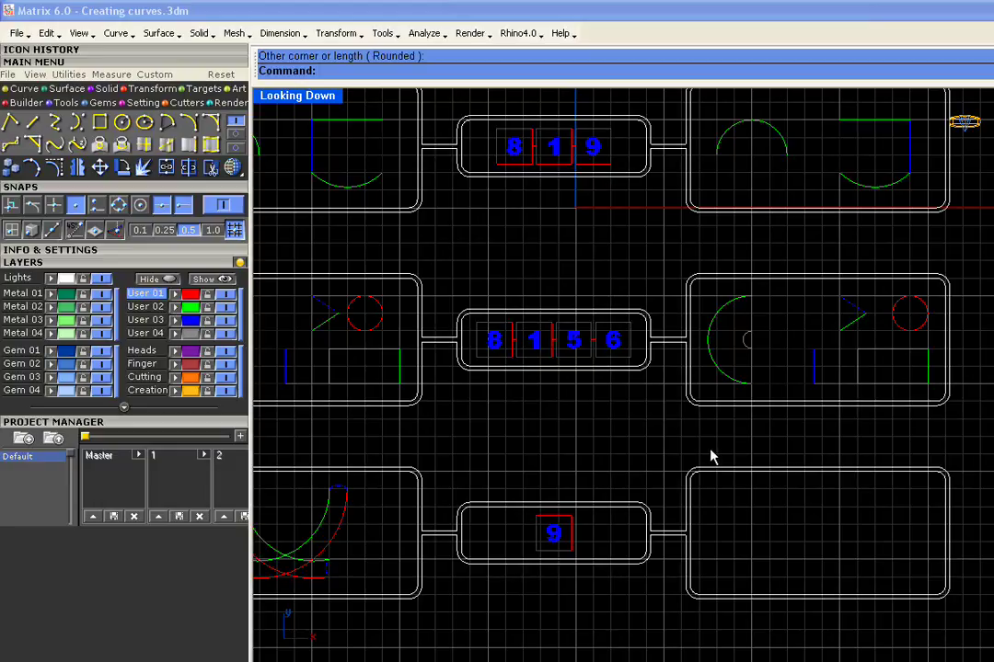
Draw a start, end, direction arc on layer User 01 in the fourth work space box, six squares right and five down, starting straight downward
mouse_move(712, 457)
right_down()
mouse_move(738, 412)
mouse_move(754, 313)
right_up()
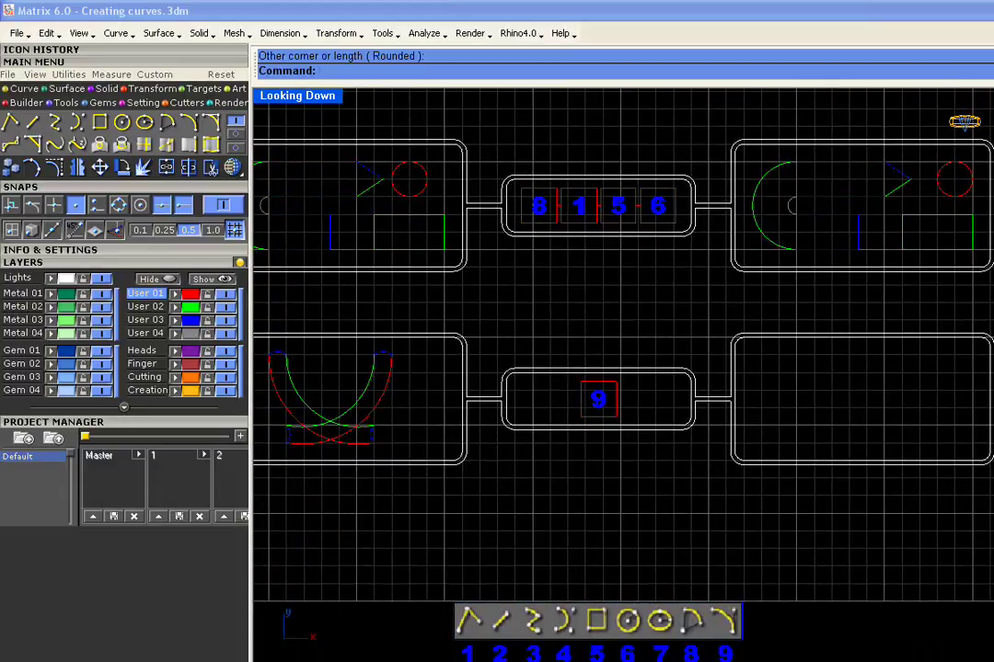
click(188, 124)
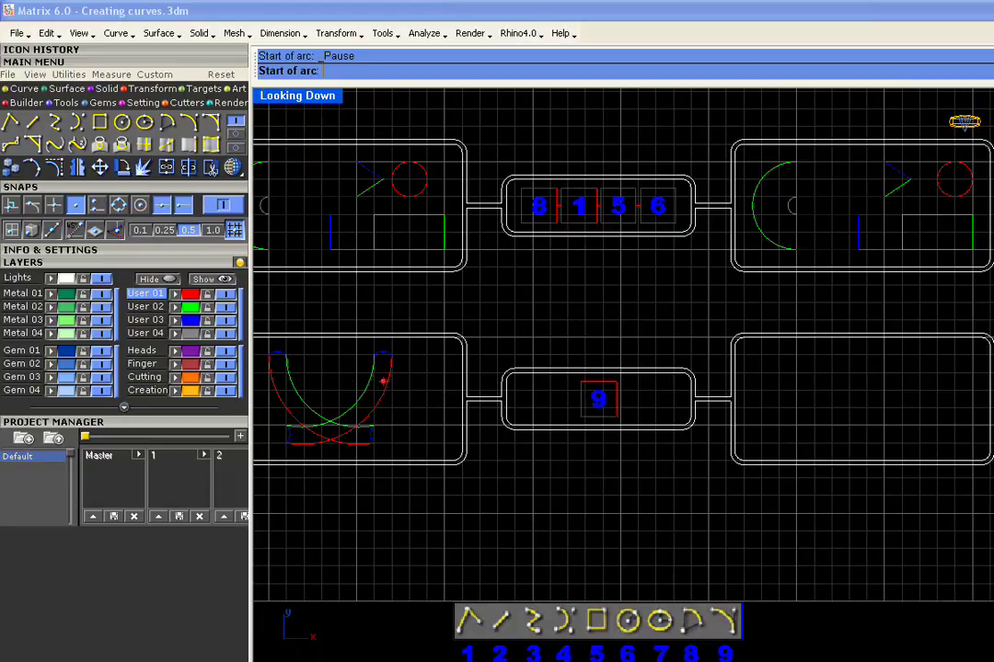
click(797, 358)
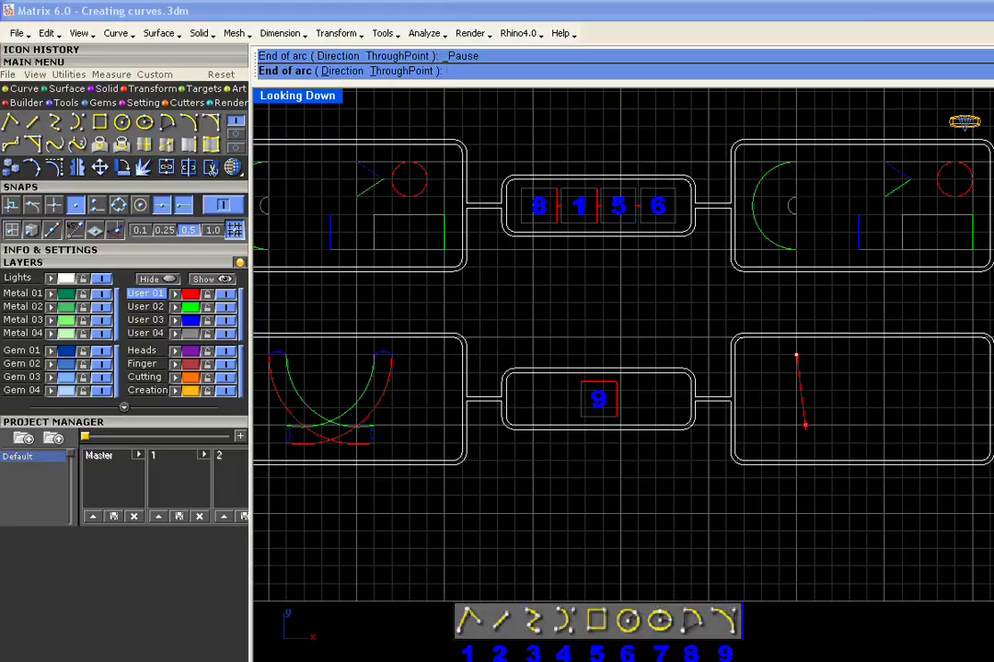
click(903, 441)
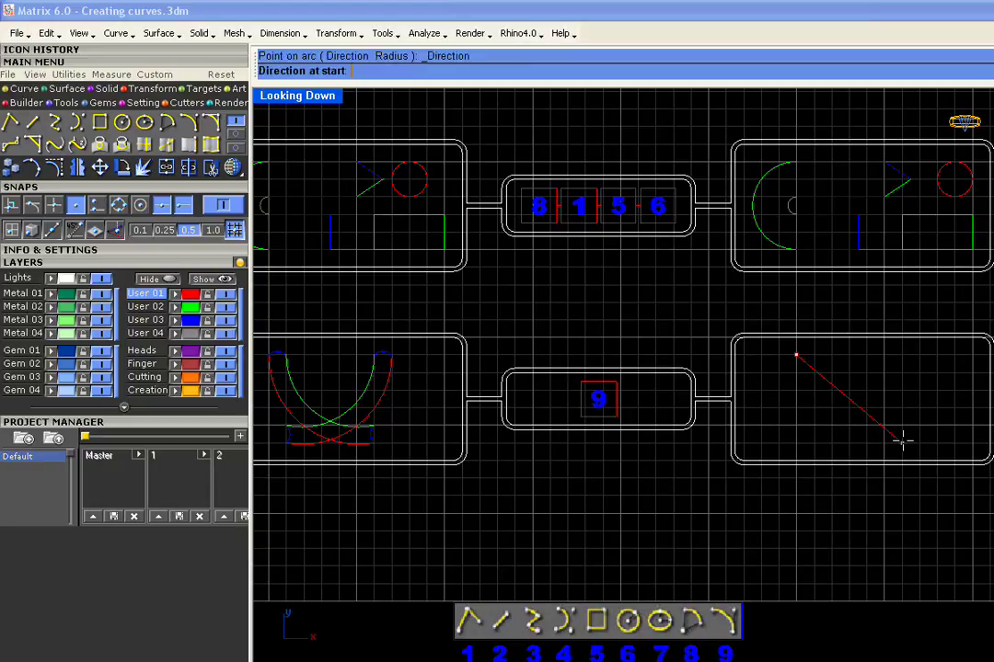
click(794, 451)
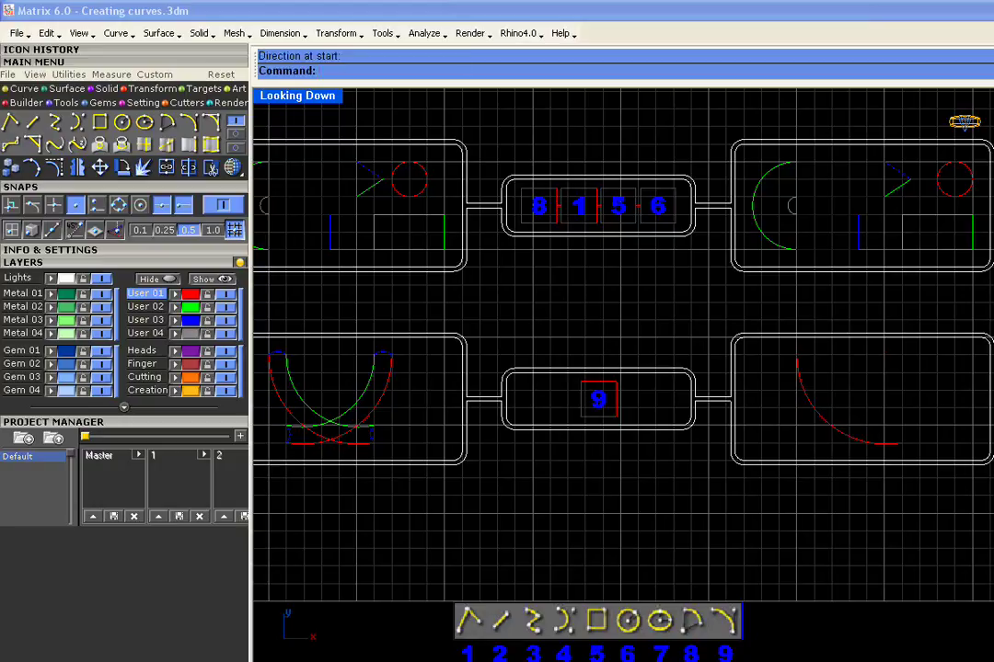
Draw a direction arc on layer User 02, starting downward one square inside the red arc's top end, ending five squares right and four down
click(143, 307)
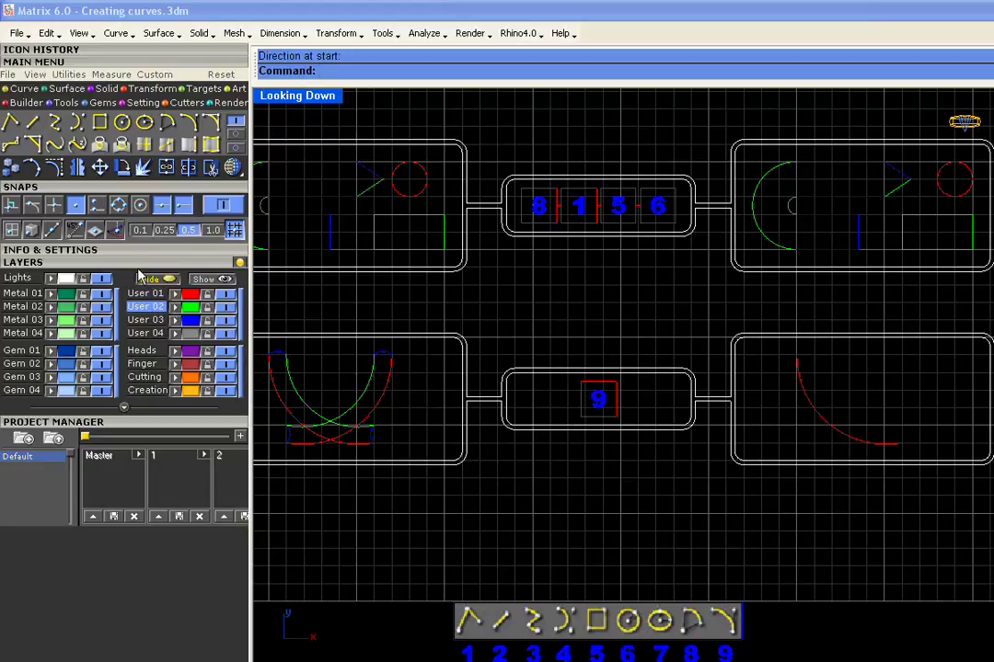
click(187, 126)
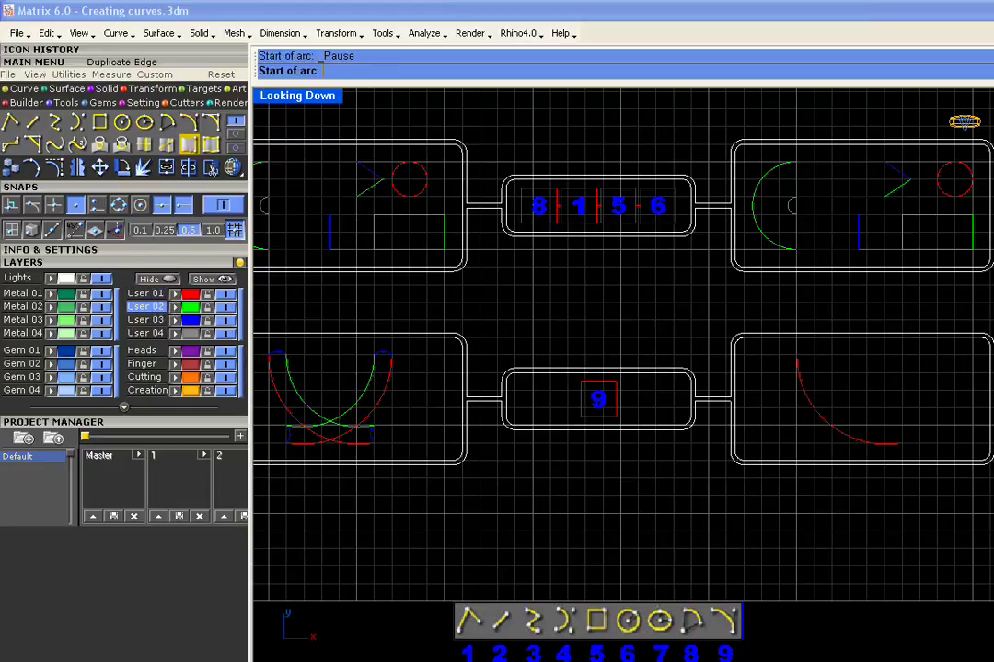
click(814, 355)
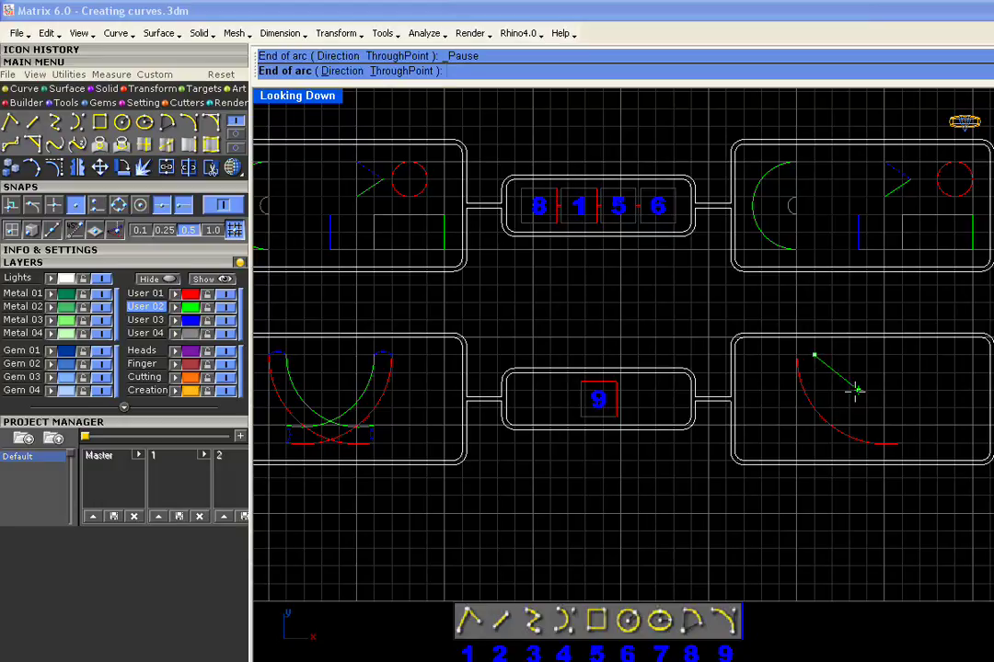
click(900, 425)
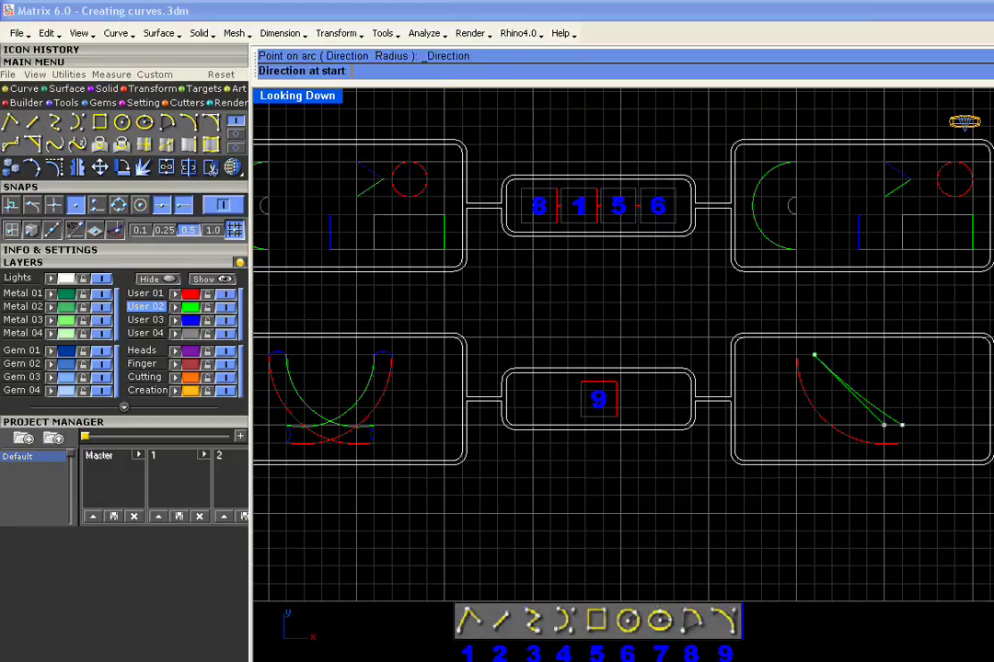
click(819, 451)
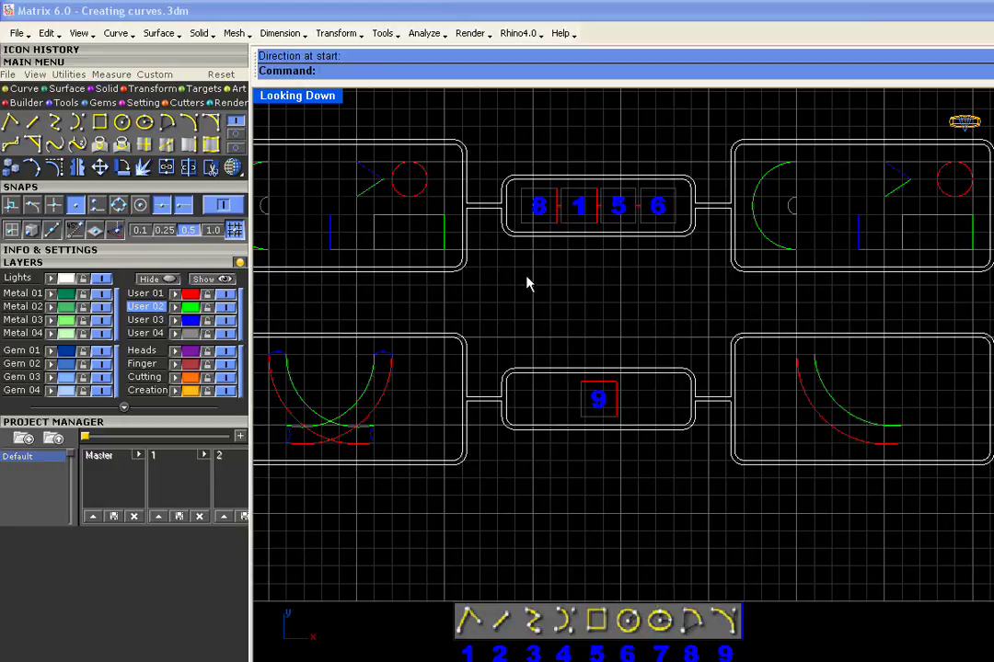
click(188, 124)
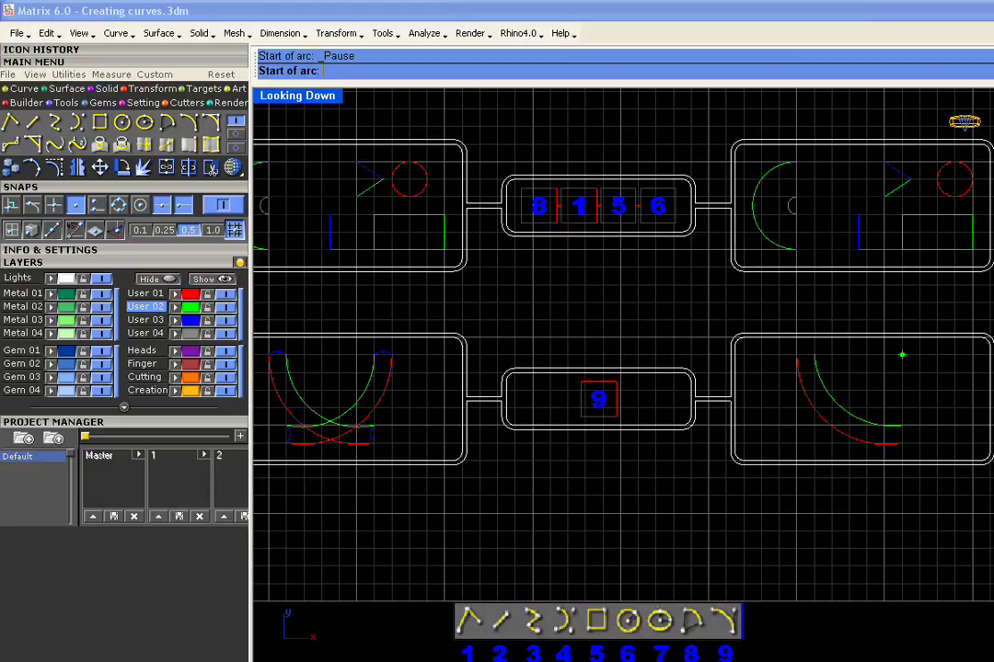
click(919, 356)
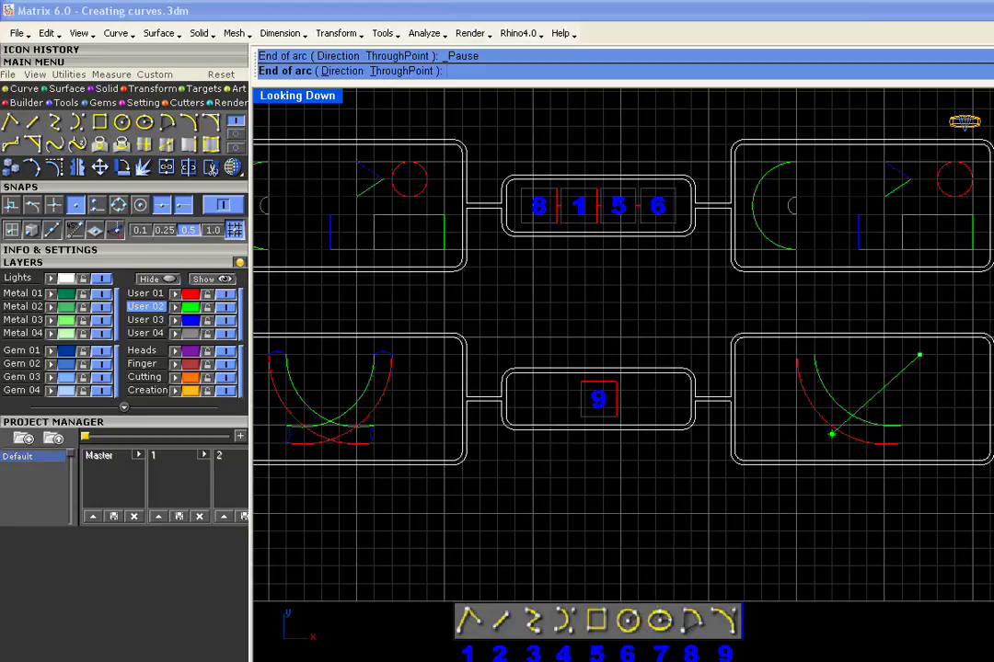
click(814, 425)
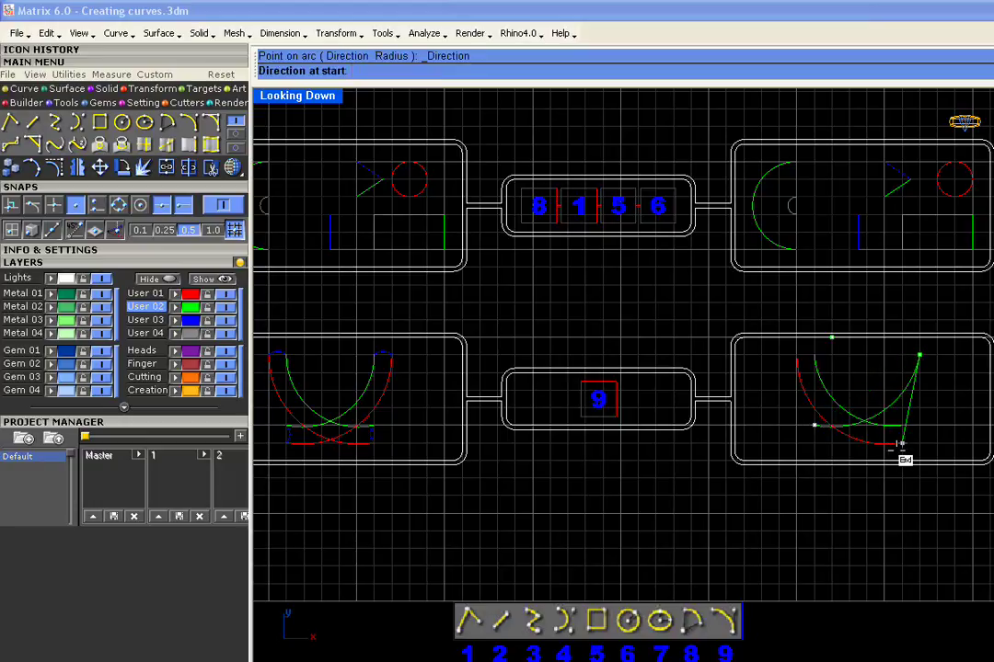
click(900, 444)
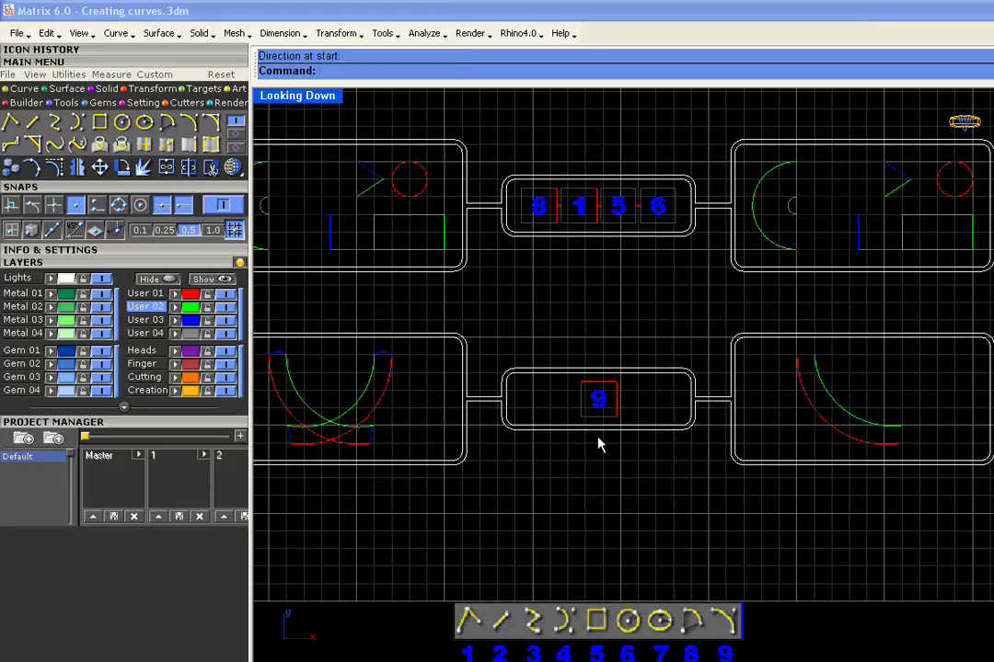
Draw a User 01 direction arc mirroring the red one, from its lower-end level below the green arc's top end to six squares right, five up
click(150, 294)
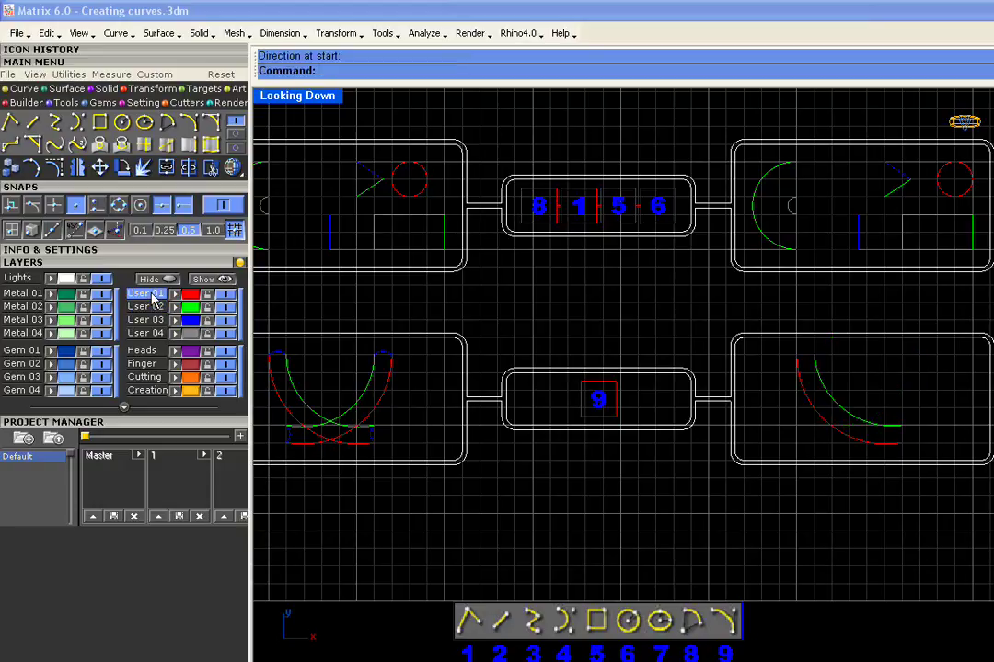
click(190, 124)
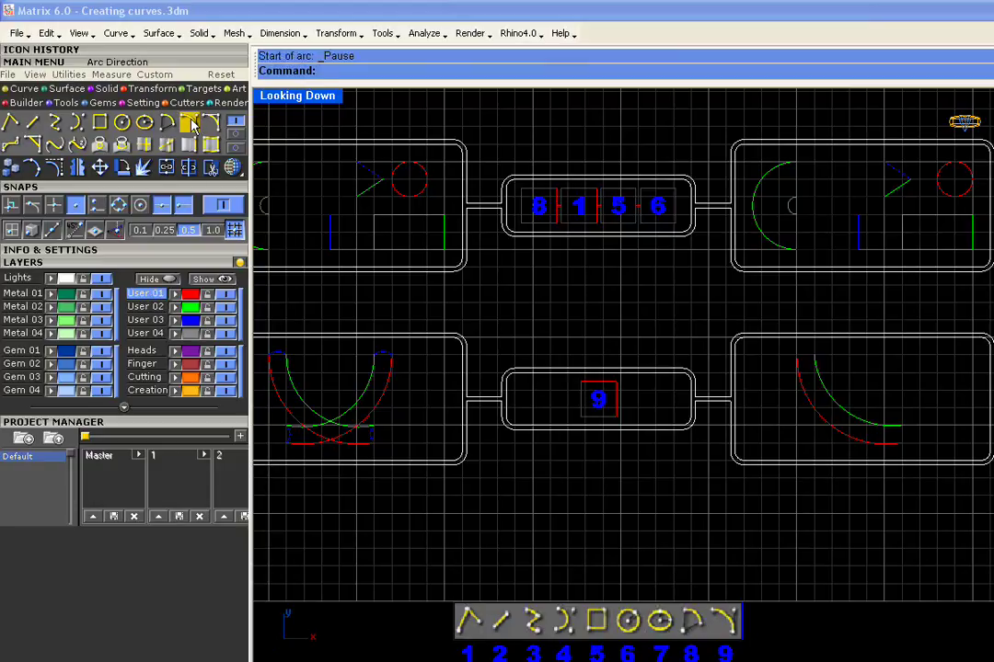
click(814, 442)
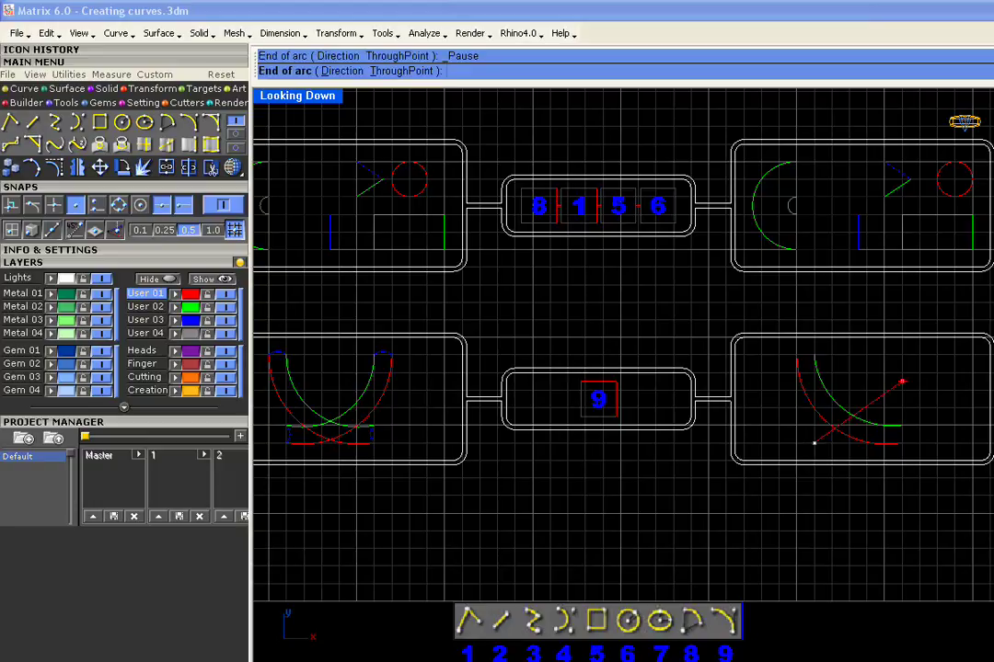
click(919, 357)
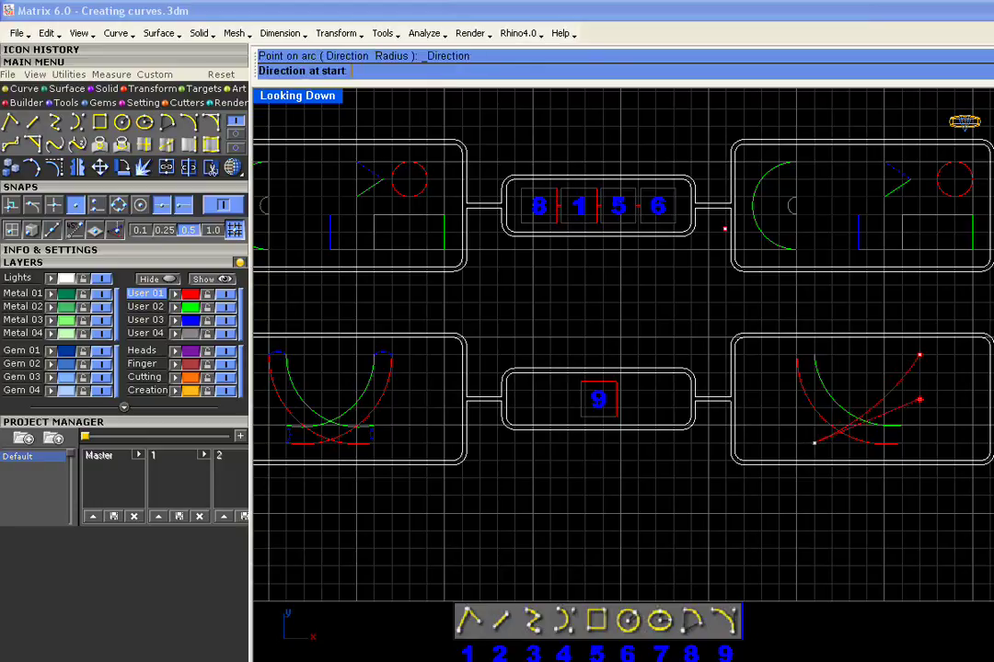
click(928, 462)
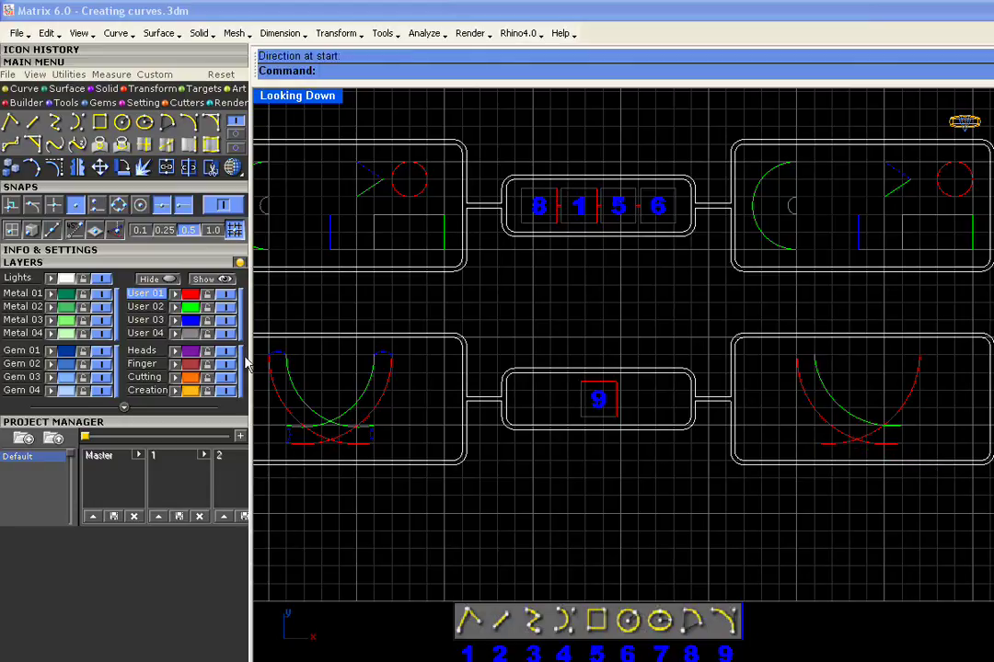
Draw a direction arc on layer User 02 mirroring the green one, starting downward one square inside the new red arc, ending five left and four down
click(145, 306)
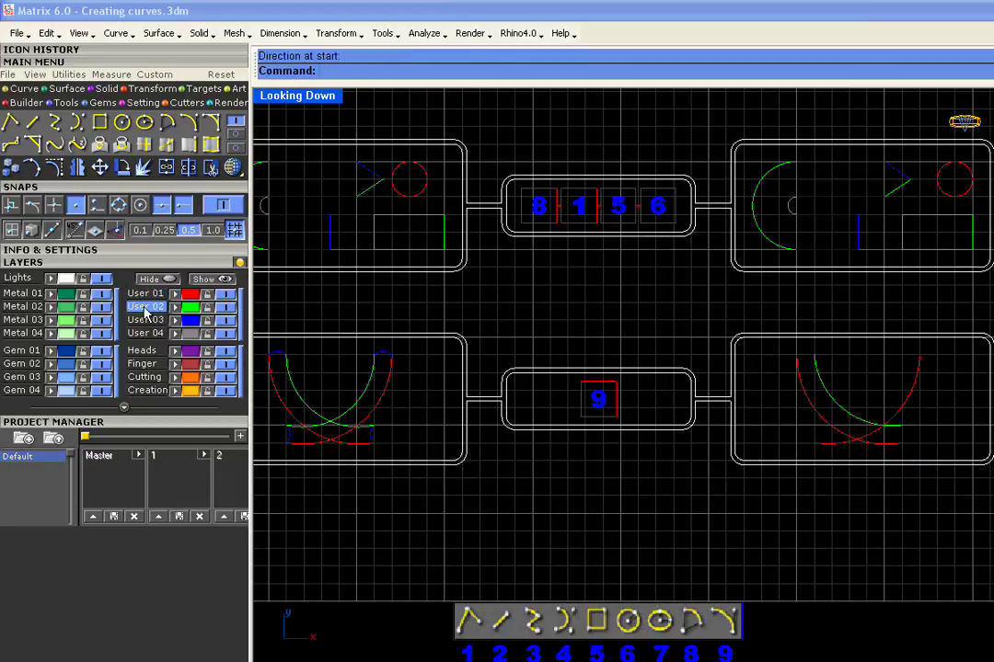
click(189, 125)
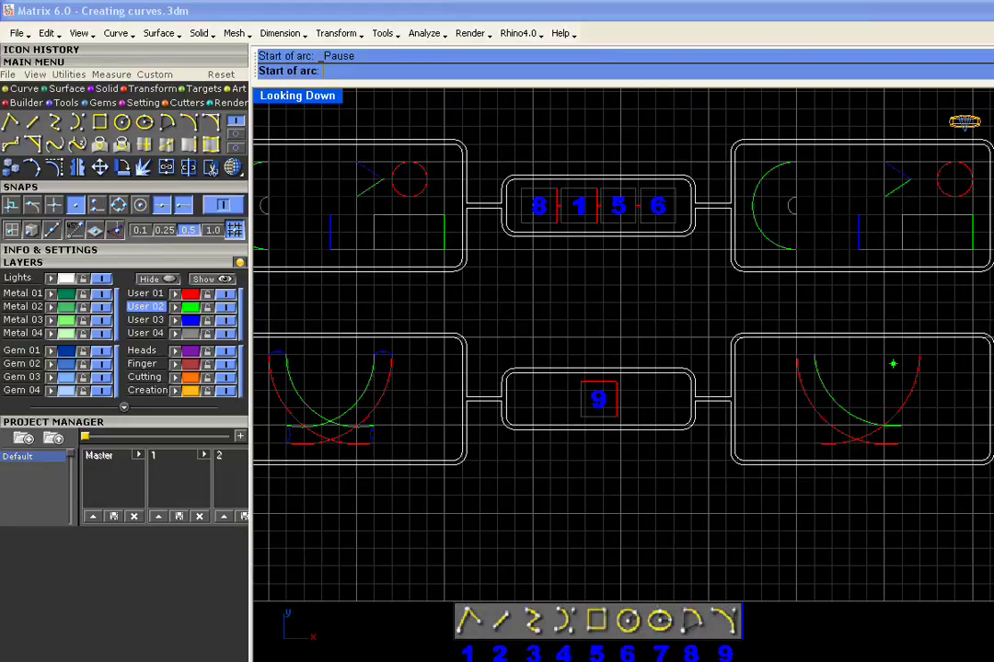
click(901, 355)
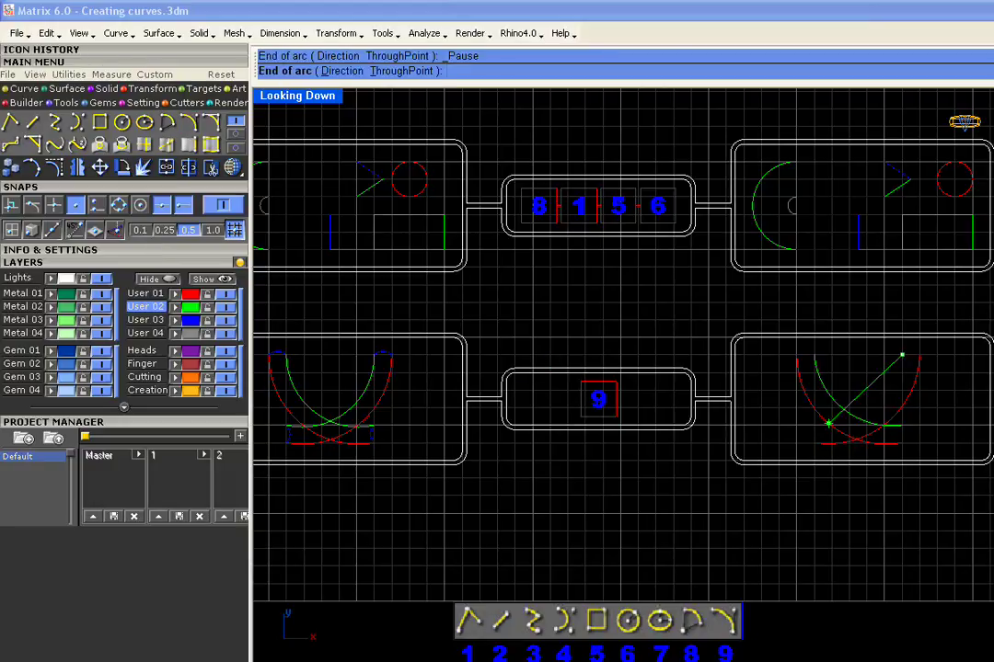
click(815, 425)
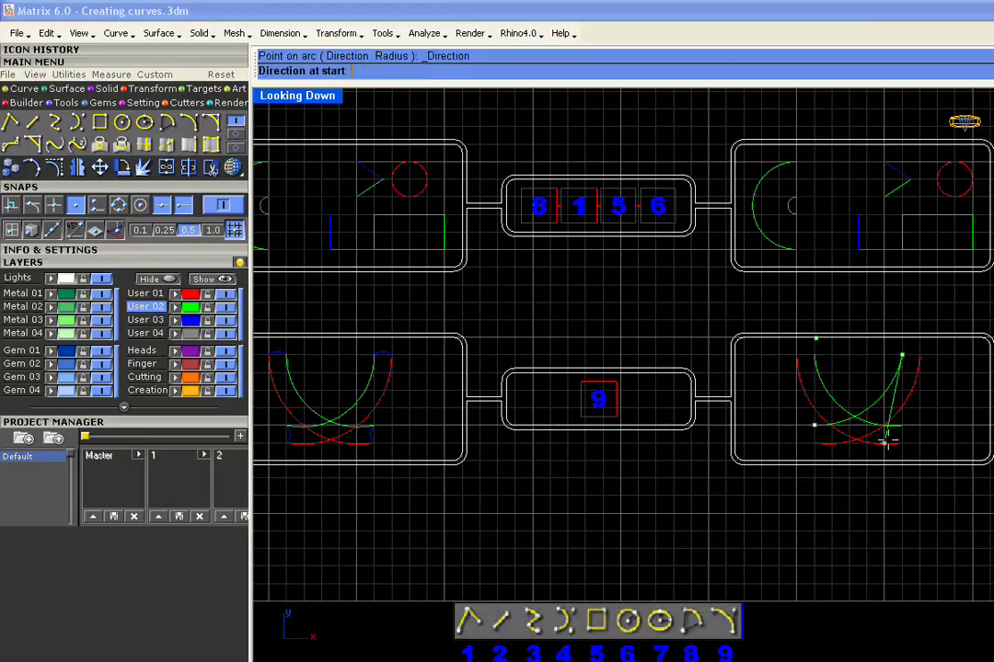
click(891, 442)
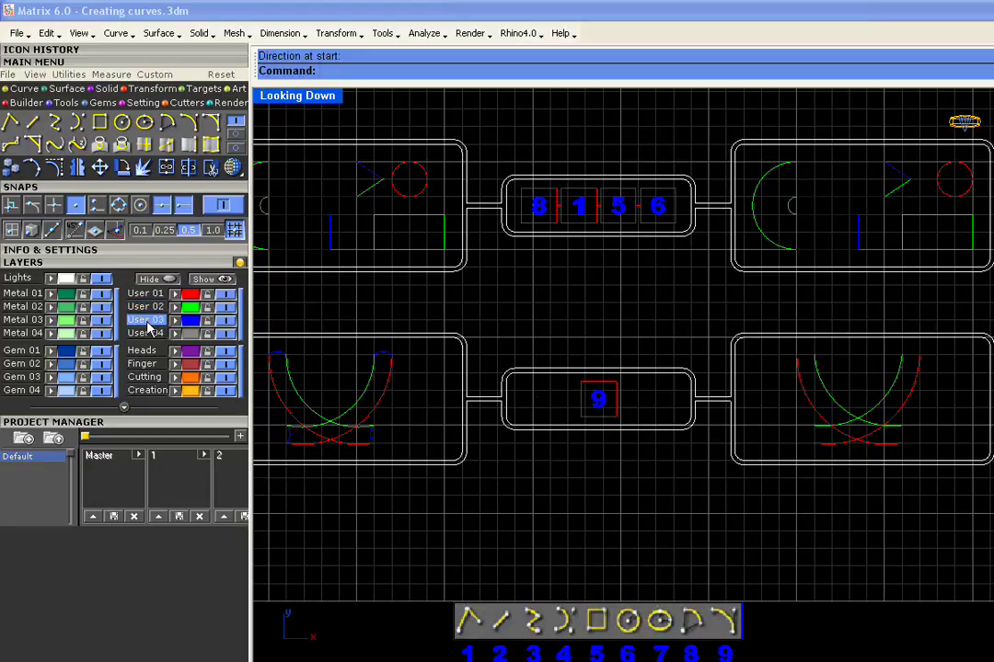
Cap the top ends of the left red and green arcs with a shallow upward-bulging direction arc on layer User 03
click(191, 129)
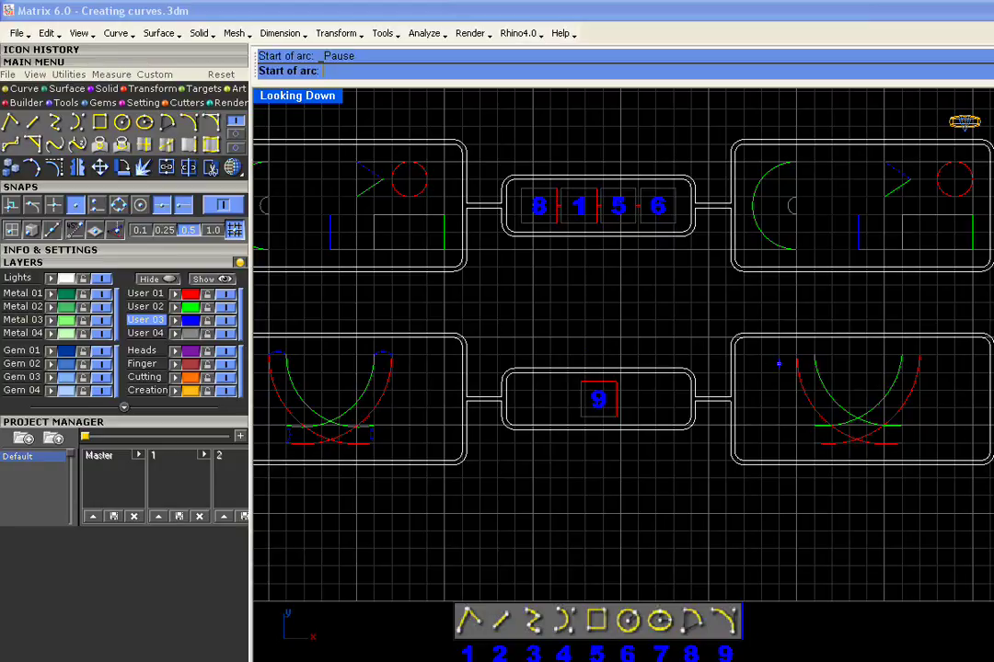
click(797, 355)
click(814, 355)
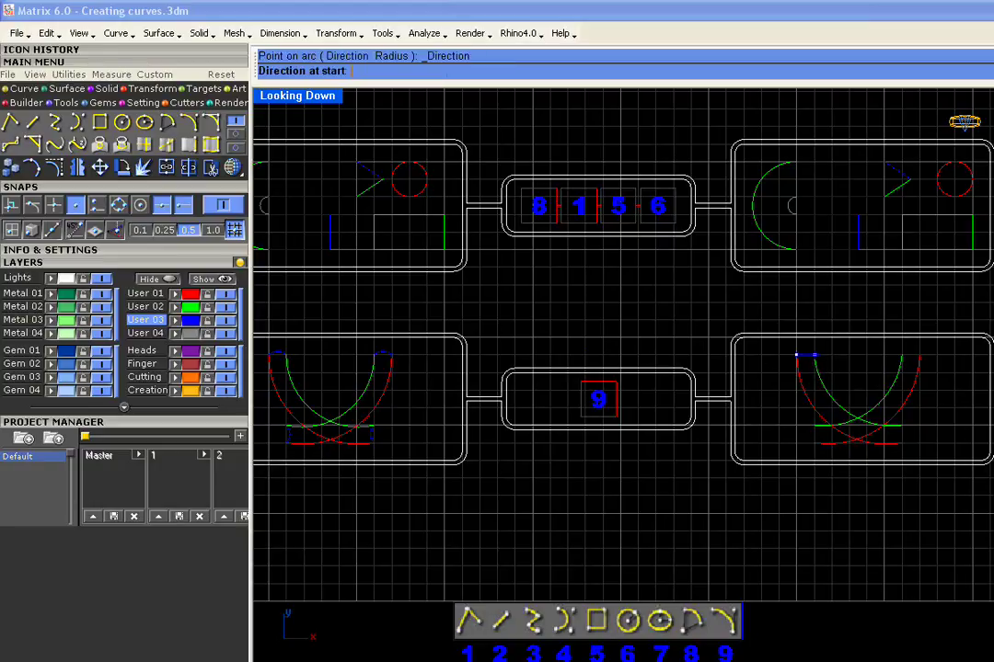
scroll(832, 358, up, 3)
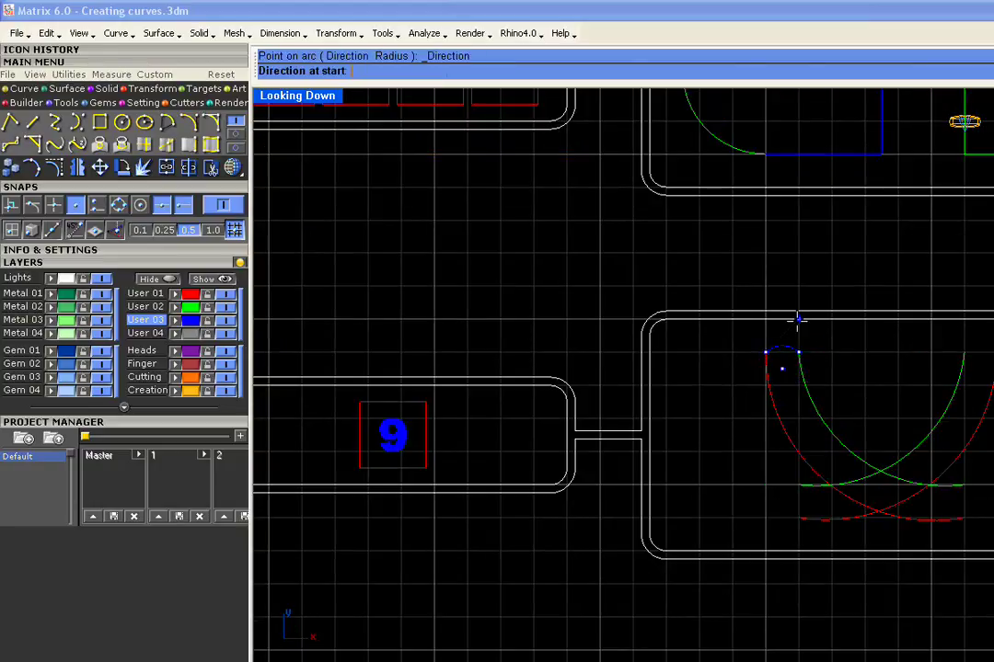
click(797, 319)
Cap the top ends of the right green and red arcs with a matching shallow upward-bulging direction arc
right_drag(829, 348, 640, 348)
key(Return)
click(779, 355)
click(811, 354)
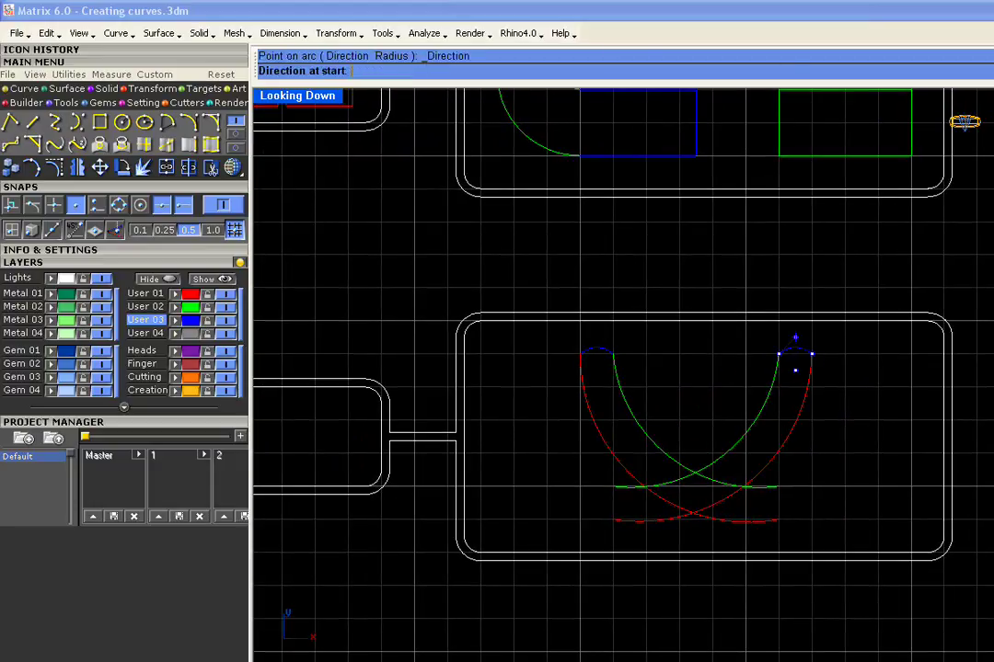
click(793, 338)
Join the lower-left ends of the green and red arcs with a one-square-high direction arc bulging inward to the right
key(Return)
click(612, 487)
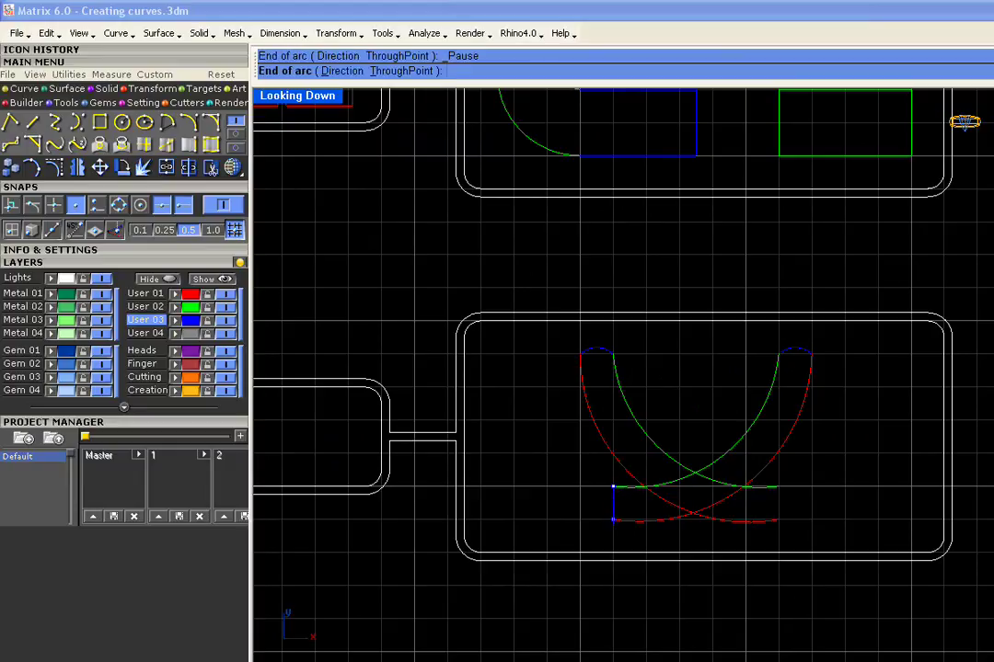
click(613, 520)
click(637, 514)
Join the lower-right ends of the green and red arcs with a one-square-high direction arc bulging inward to the left
key(Return)
click(778, 487)
click(778, 520)
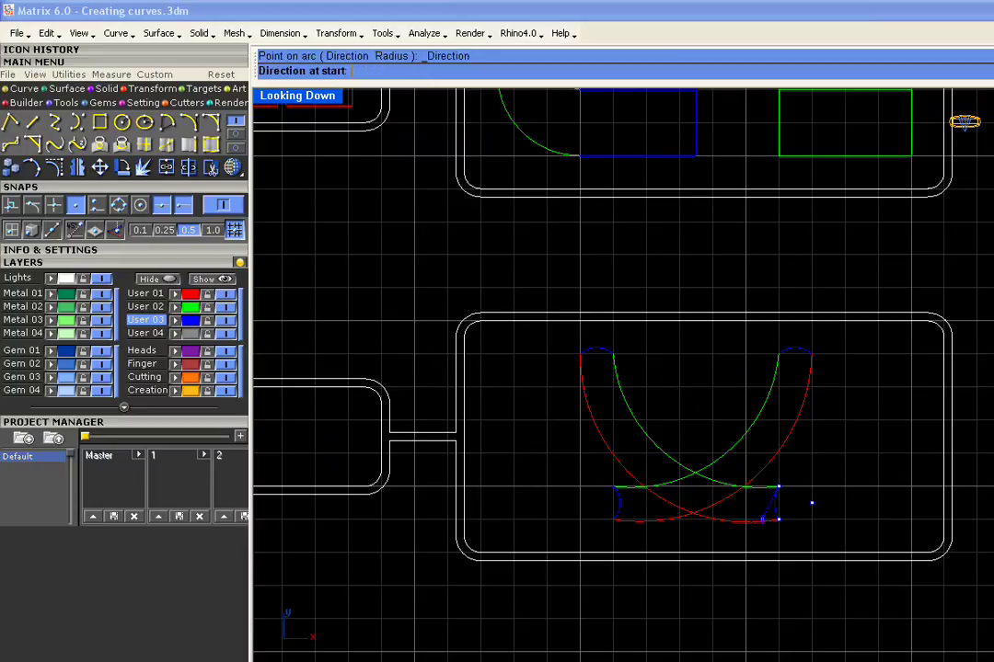
click(754, 509)
Hide the grid lines in the Looking Down view to show the whole completed exercise
scroll(768, 502, down, 2)
scroll(768, 501, down, 3)
right_drag(838, 472, 839, 480)
scroll(839, 490, down, 2)
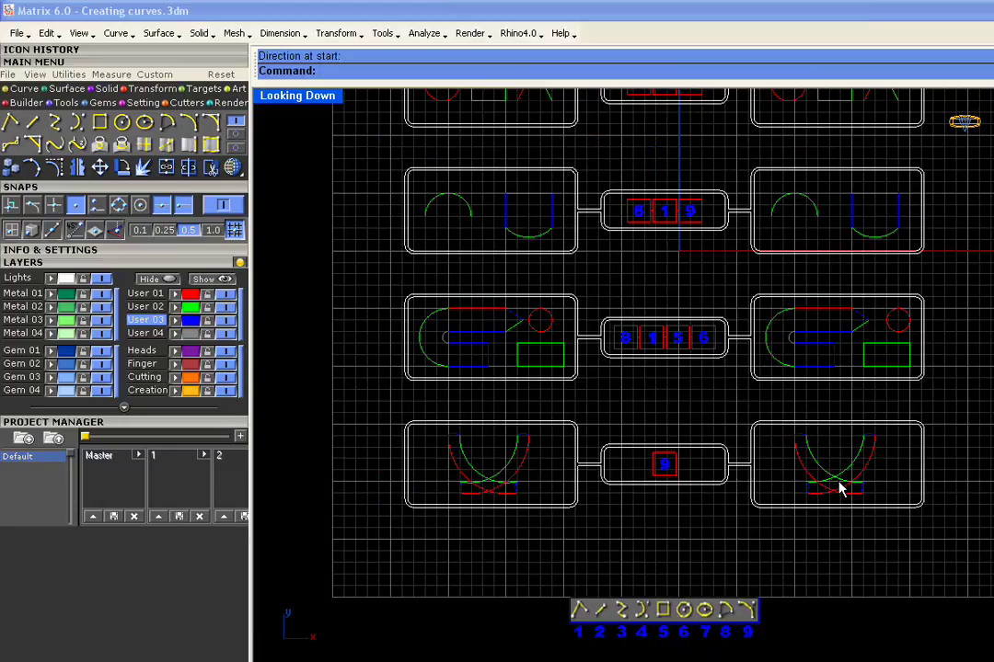
scroll(839, 489, down, 5)
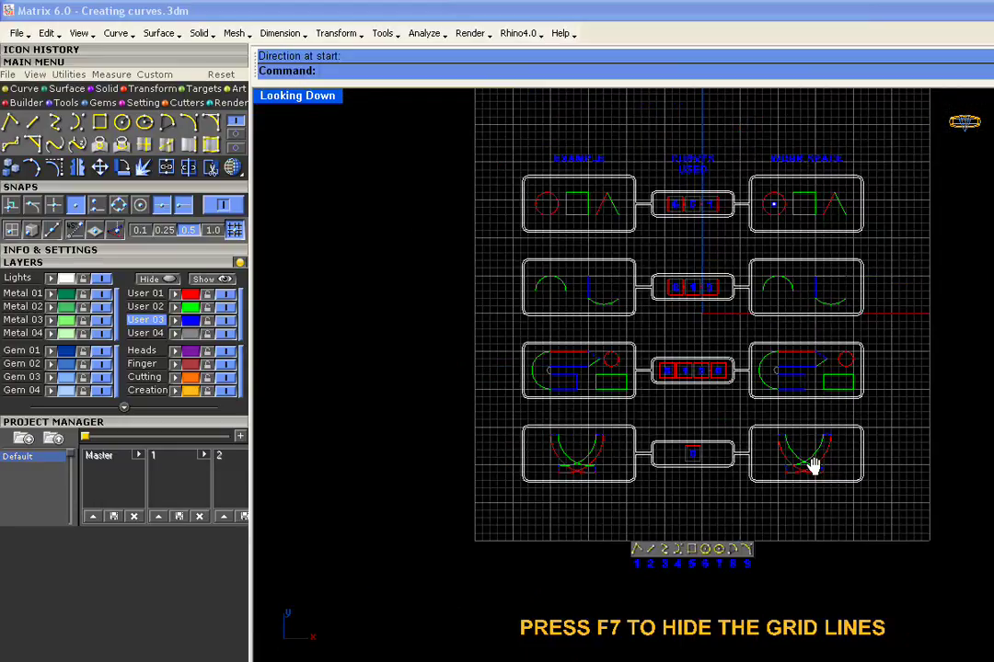
right_drag(769, 455, 705, 476)
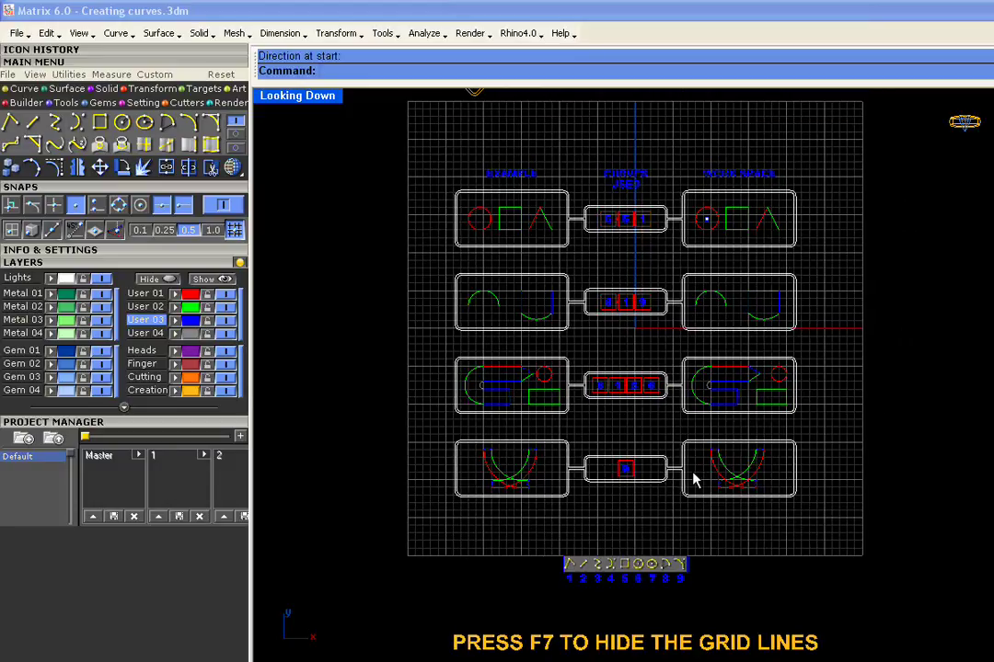
key(F7)
right_drag(704, 445, 692, 472)
scroll(696, 473, down, 2)
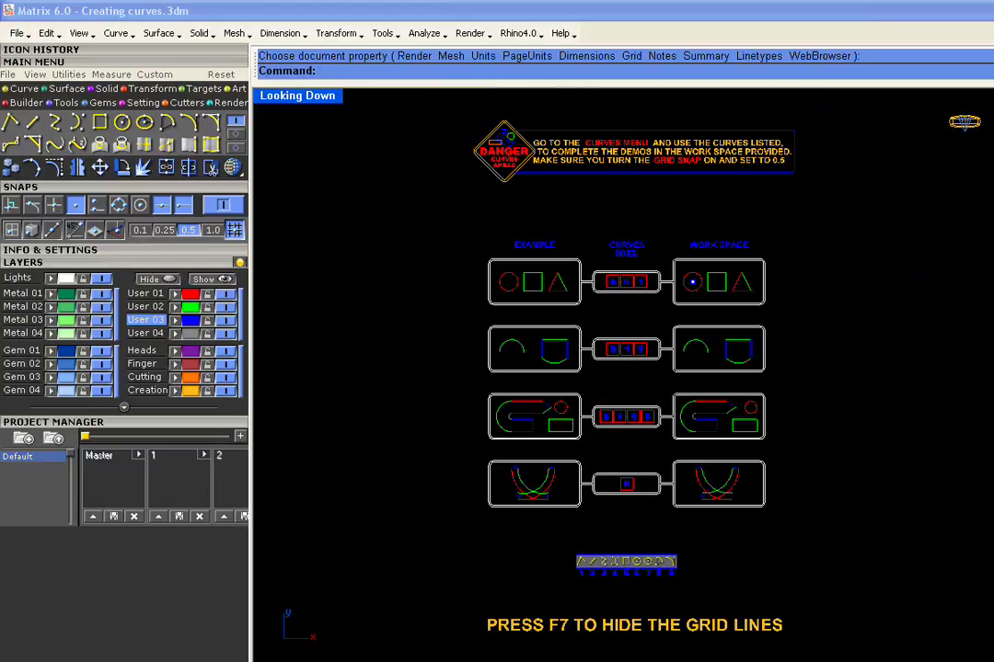